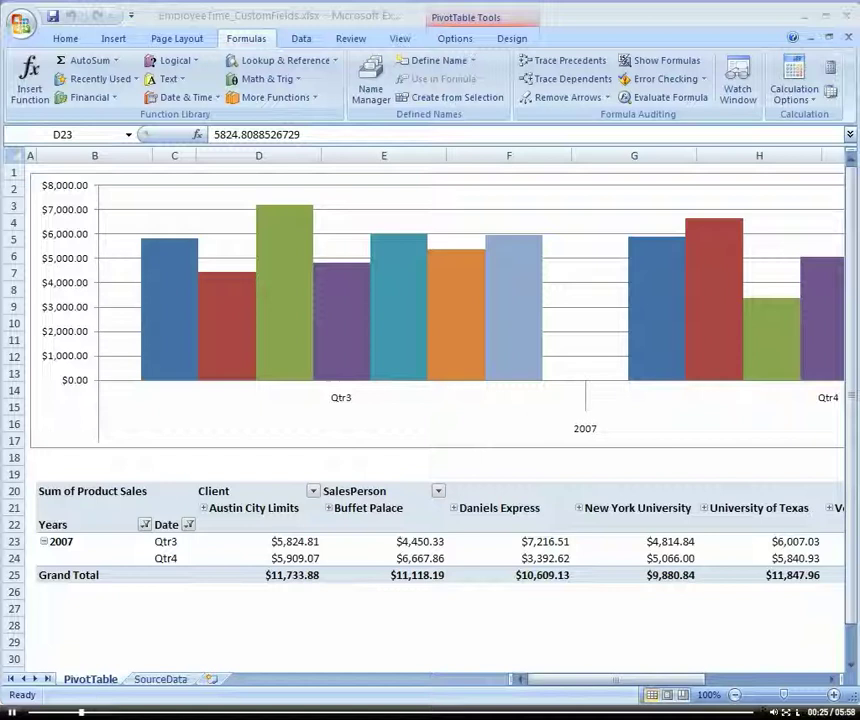
Remove the SalesPerson, Date and Years fields from the pivot table, keeping Client as column labels and Sum of Product Sales as values.
click(318, 543)
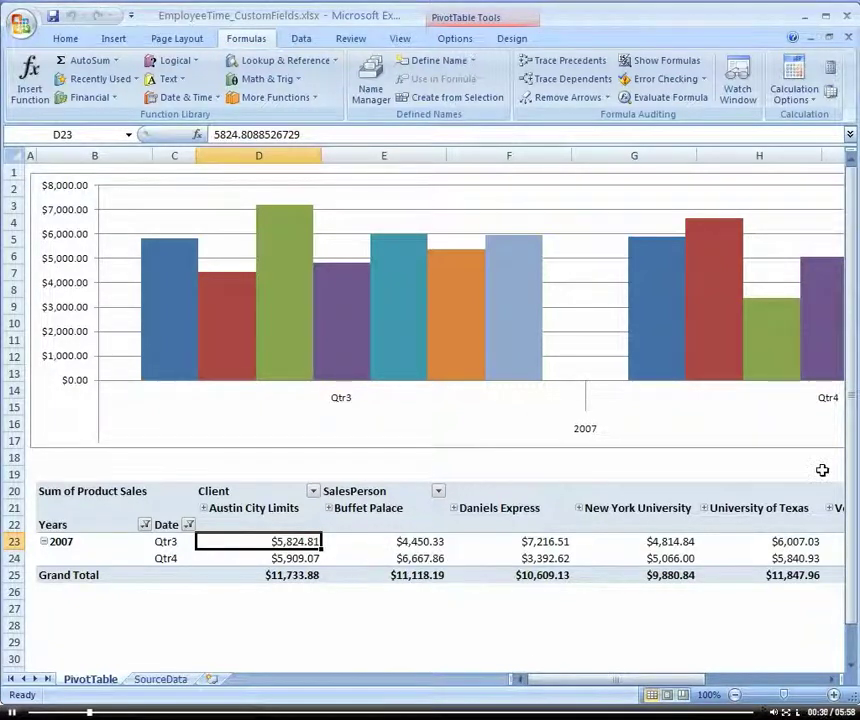
drag(790, 110, 505, 100)
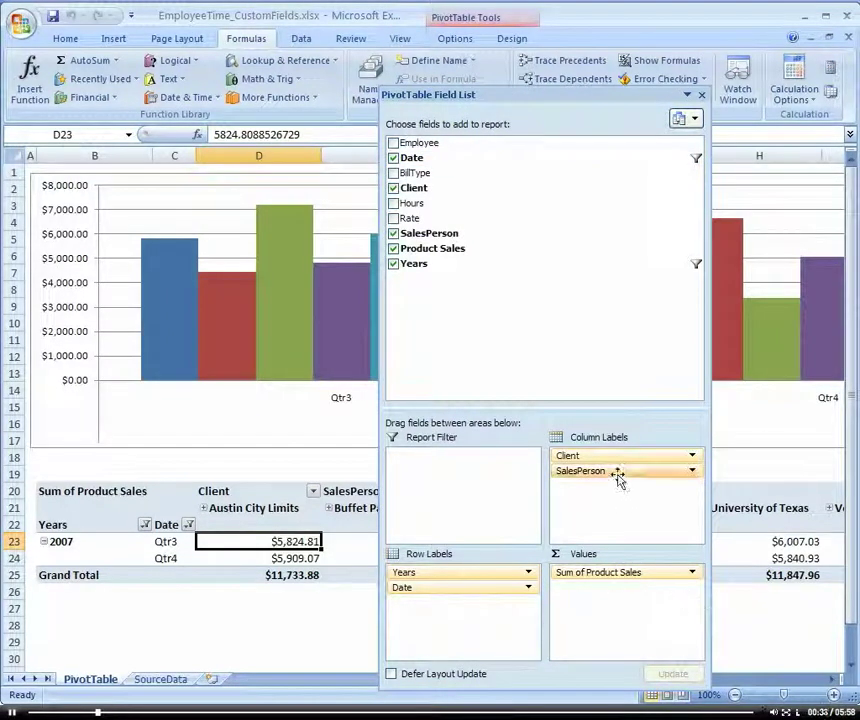
drag(618, 474, 322, 657)
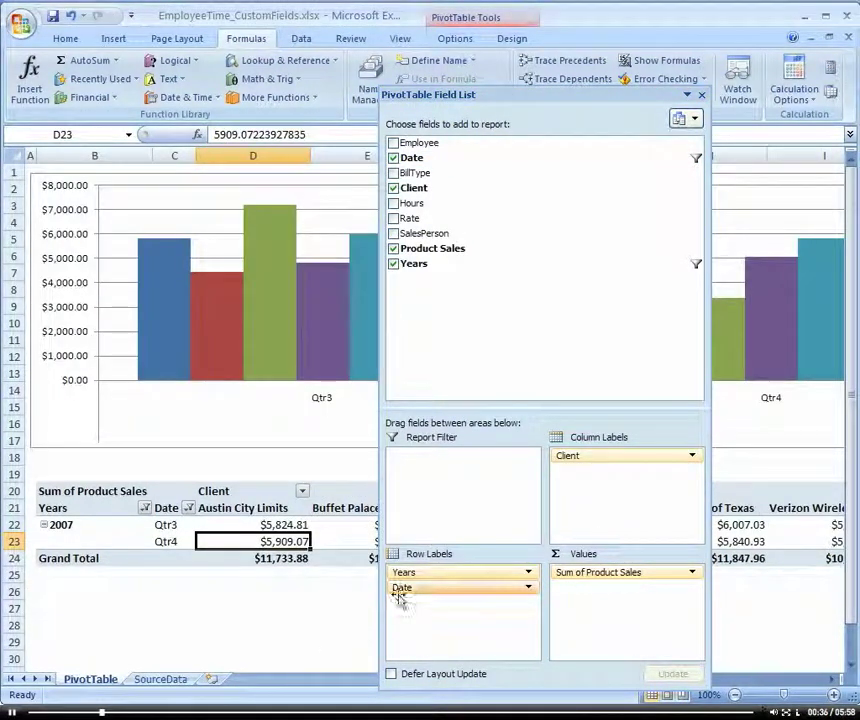
drag(406, 589, 347, 603)
drag(596, 94, 858, 94)
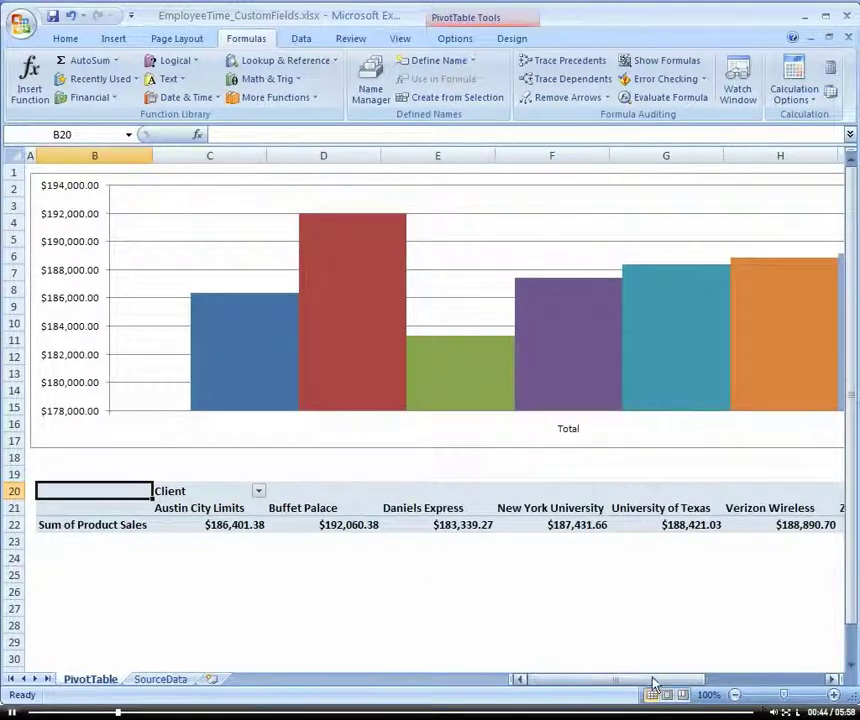
Narrow the pivot chart so that its right edge falls within column F.
drag(653, 681, 731, 685)
click(739, 399)
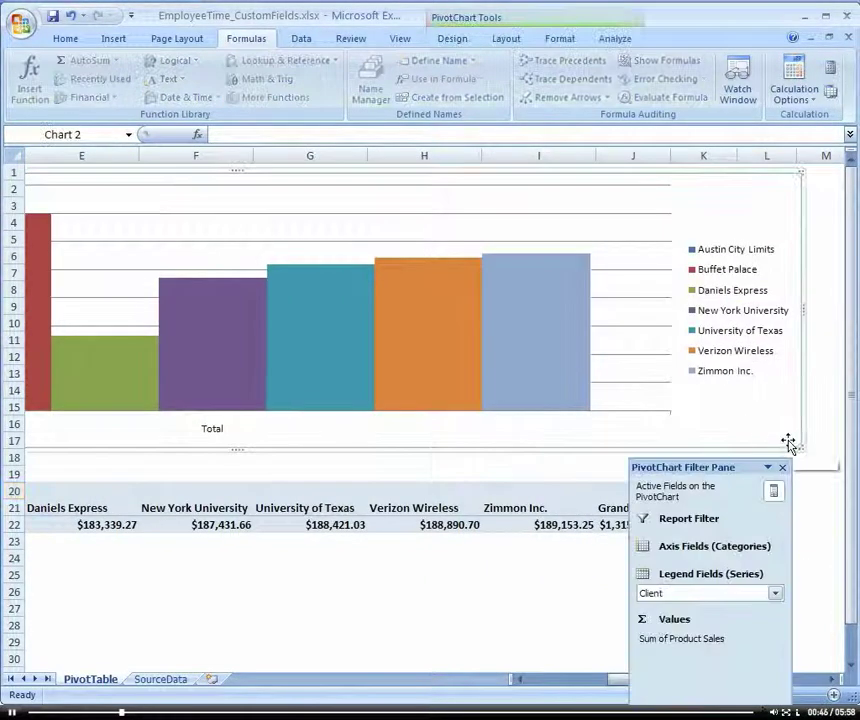
drag(799, 445, 234, 440)
drag(570, 688, 548, 688)
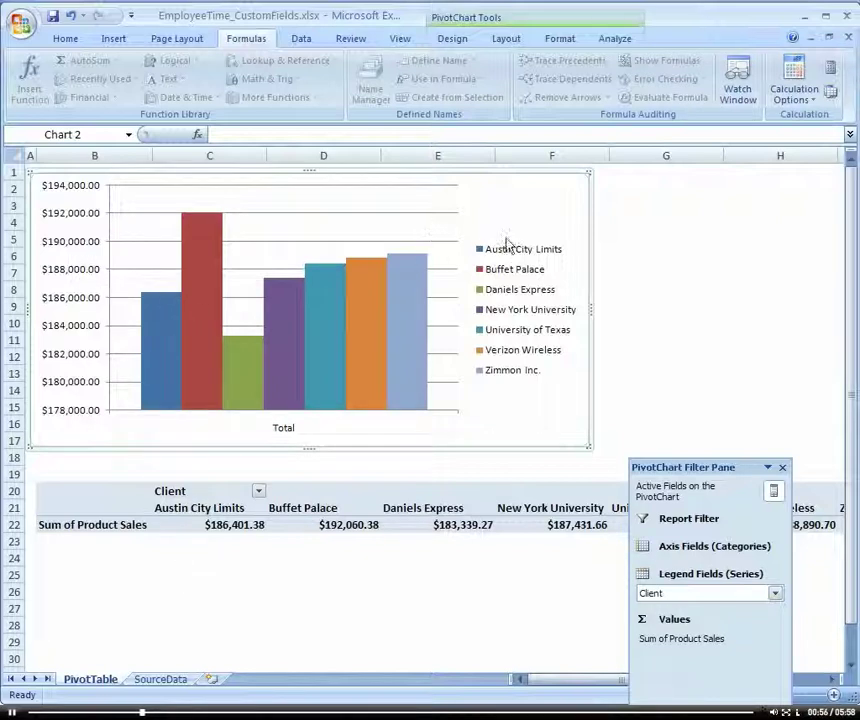
Start a new calculated field for the pivot table and name it "*Project Product Sales".
mouse_move(210, 292)
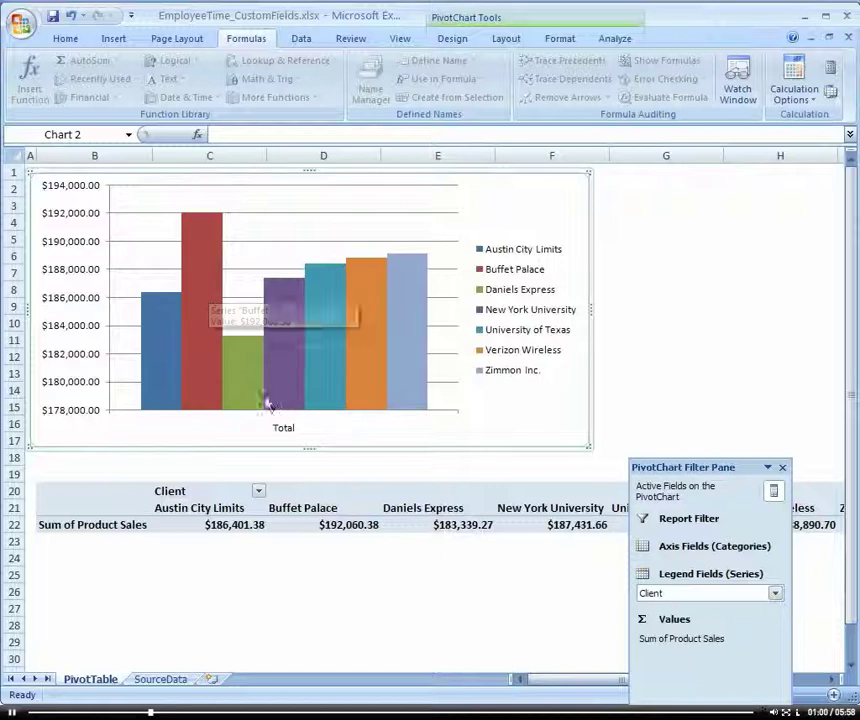
mouse_move(230, 523)
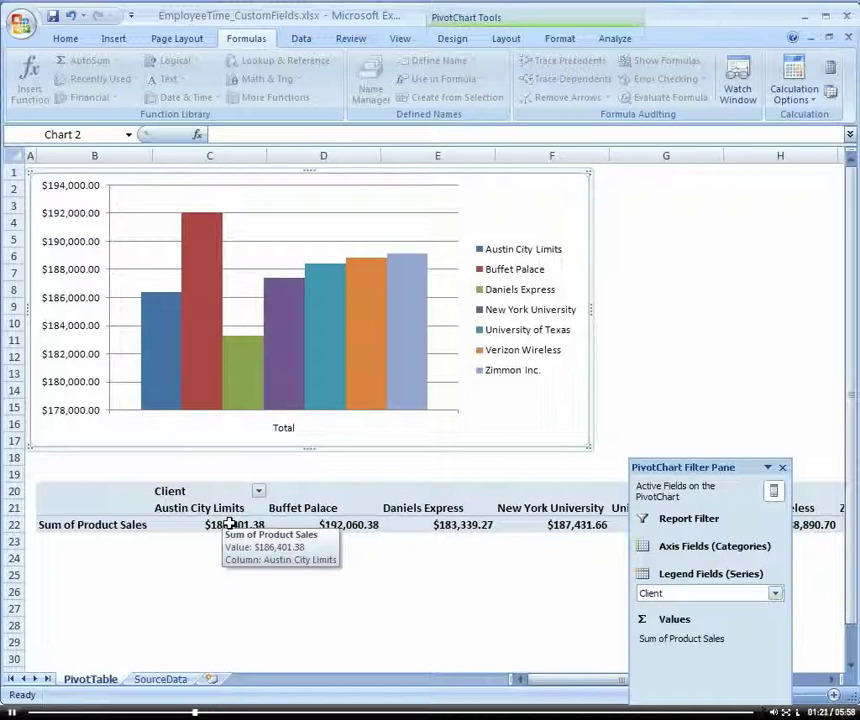
click(229, 524)
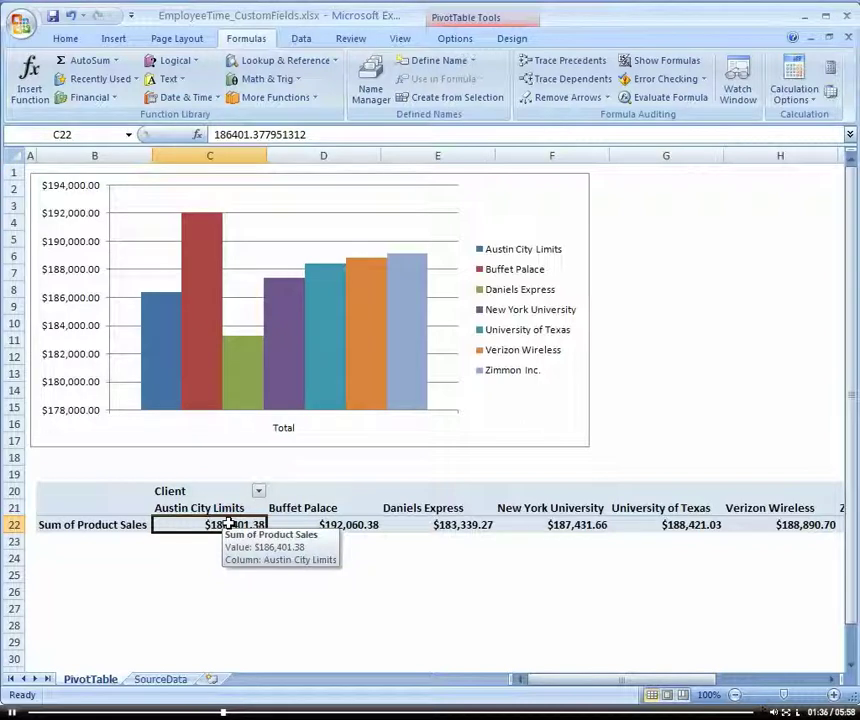
click(458, 42)
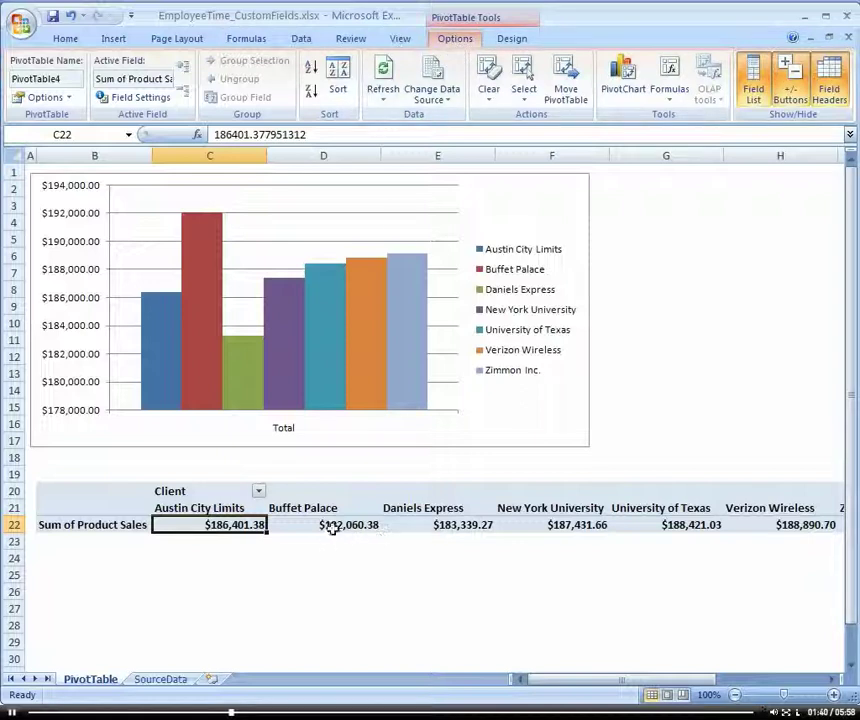
click(669, 100)
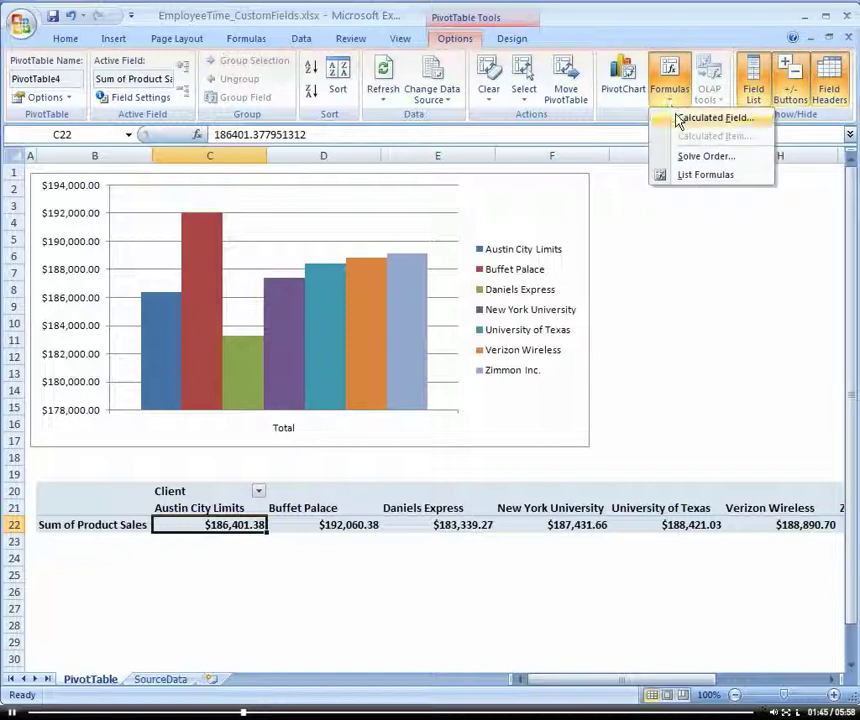
click(679, 118)
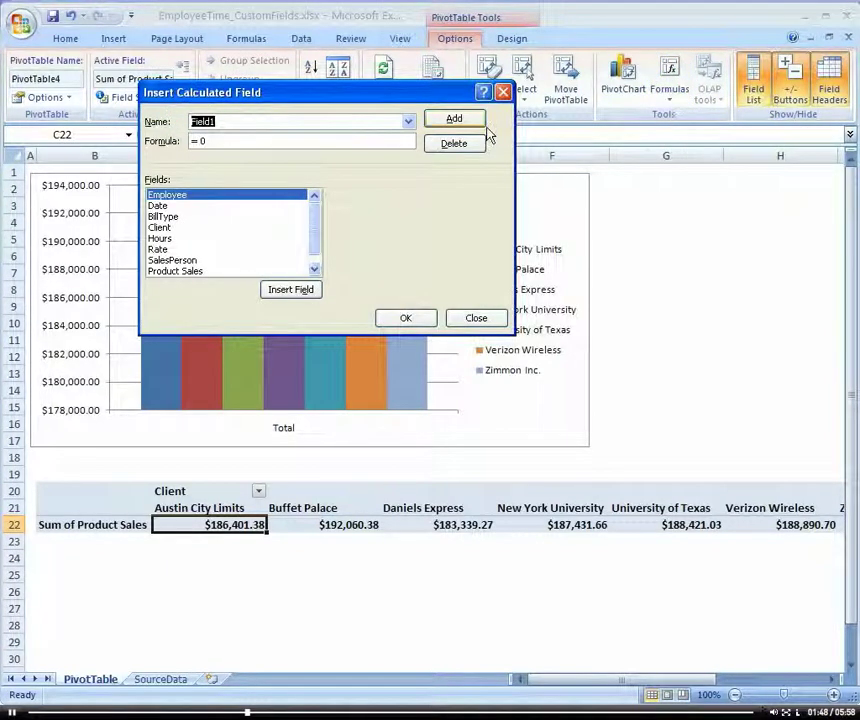
text(*)
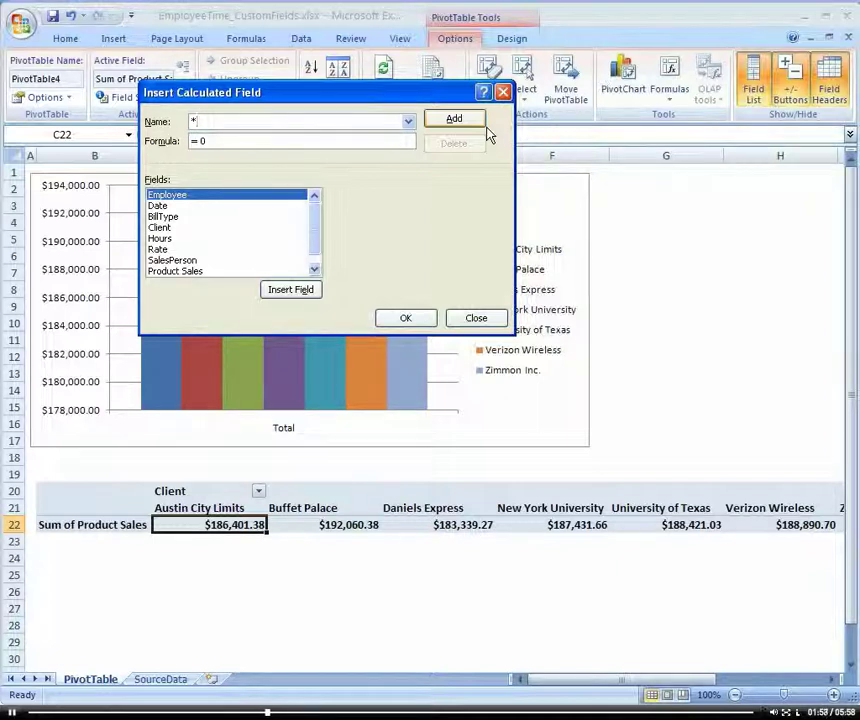
text(Project)
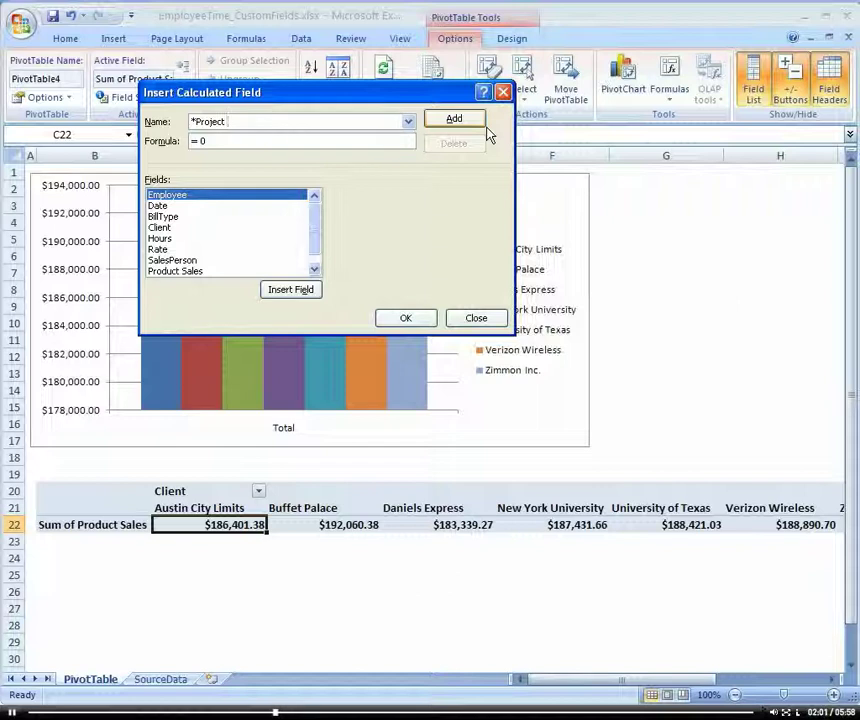
text( Product )
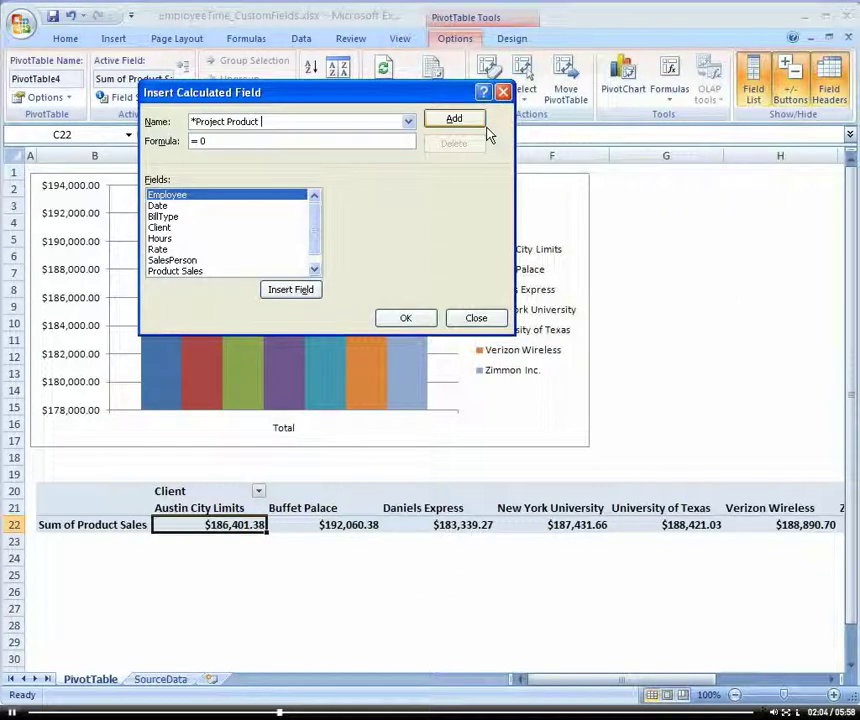
text(Sales)
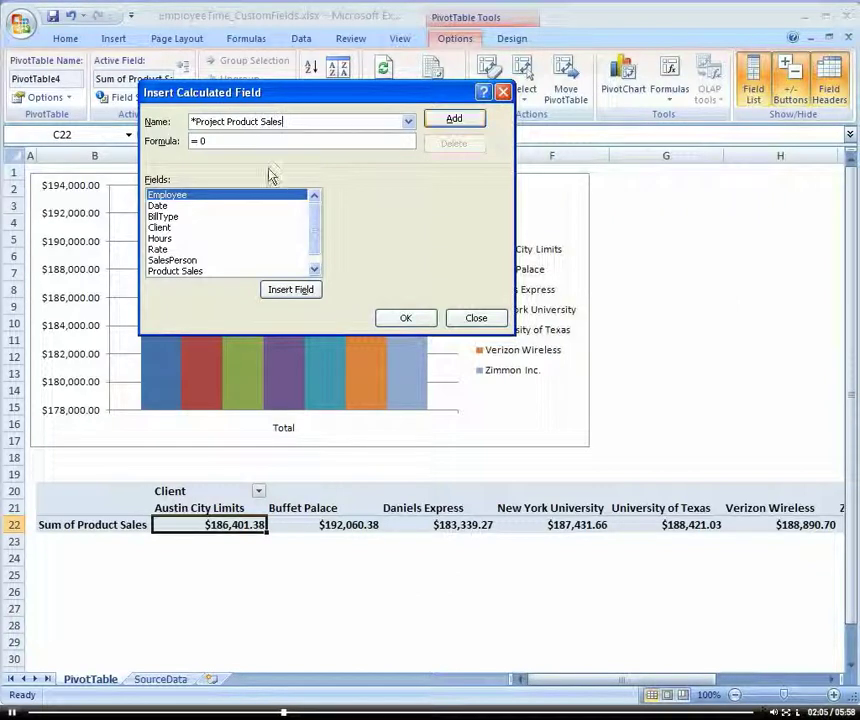
Set the calculated field's formula to =1.2 * 'Product Sales' and insert the field into the pivot table.
click(252, 140)
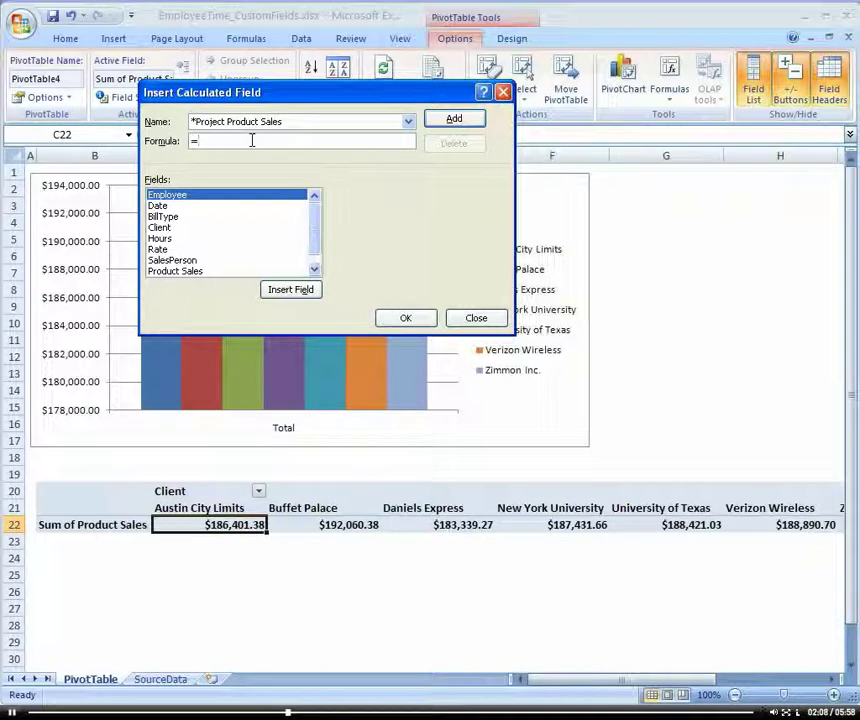
text(1.2 *)
scroll(315, 242, down, 1)
text(*)
click(207, 265)
double_click(207, 265)
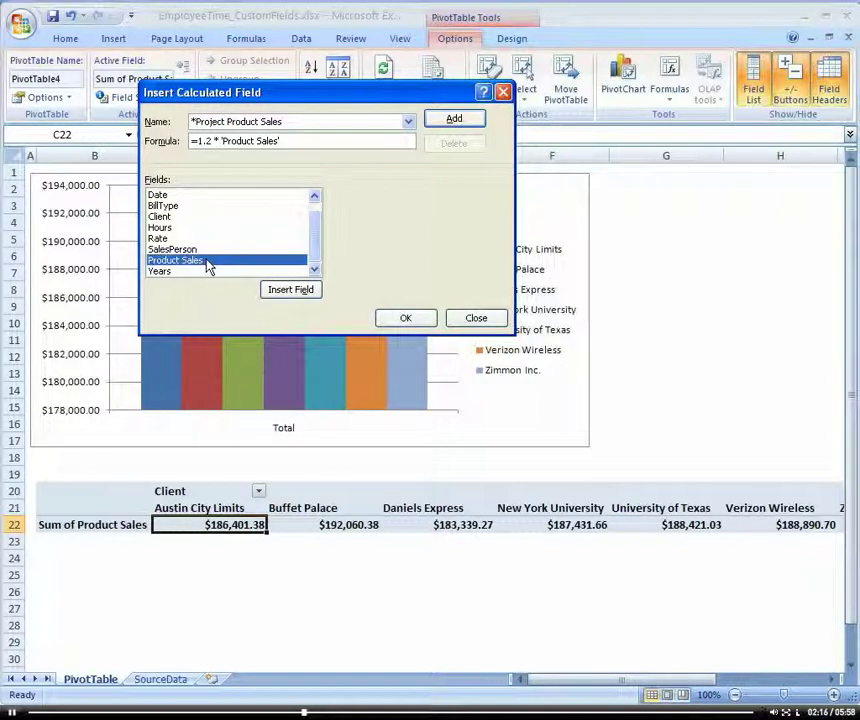
click(401, 319)
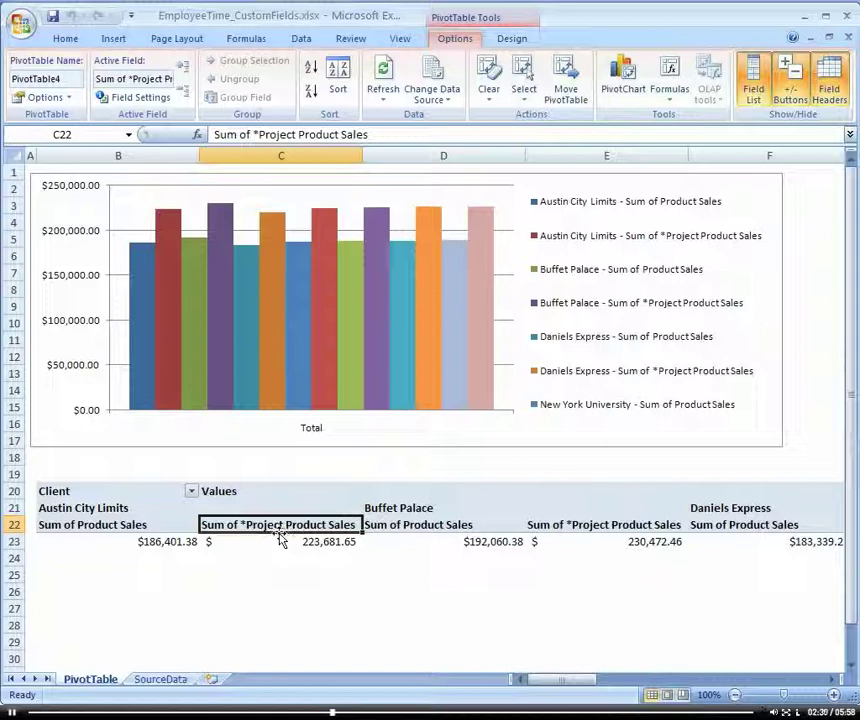
Remove Sum of Product Sales from the pivot table's values, keeping only Sum of *Project Product Sales.
click(190, 491)
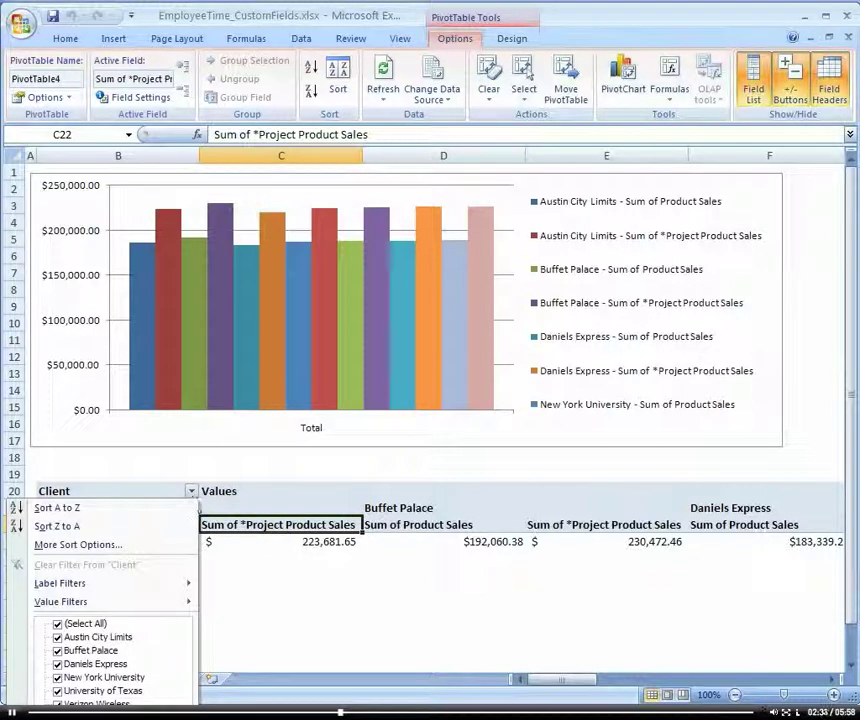
key(Escape)
drag(666, 70, 528, 58)
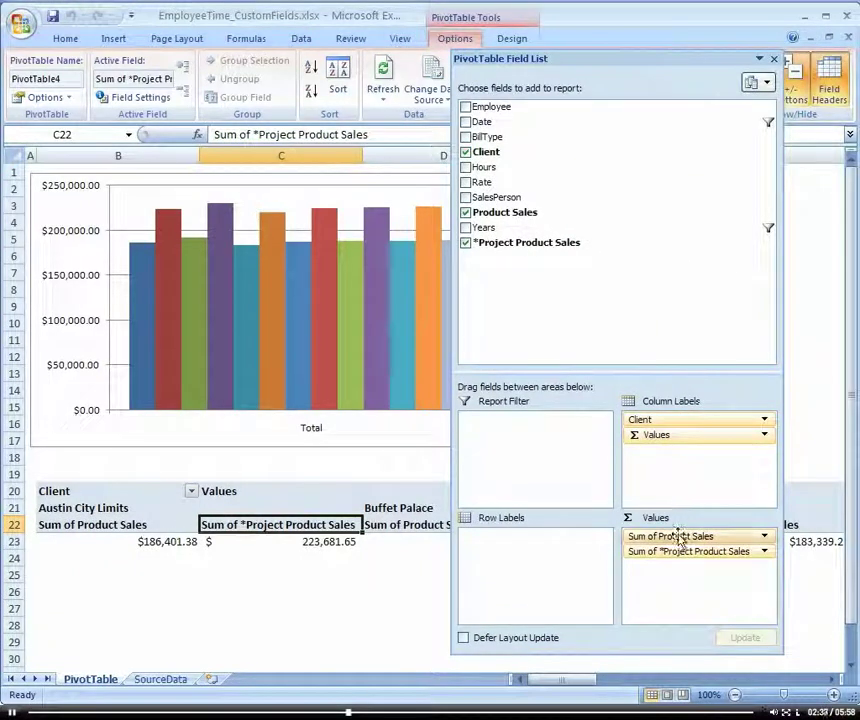
drag(675, 537, 412, 547)
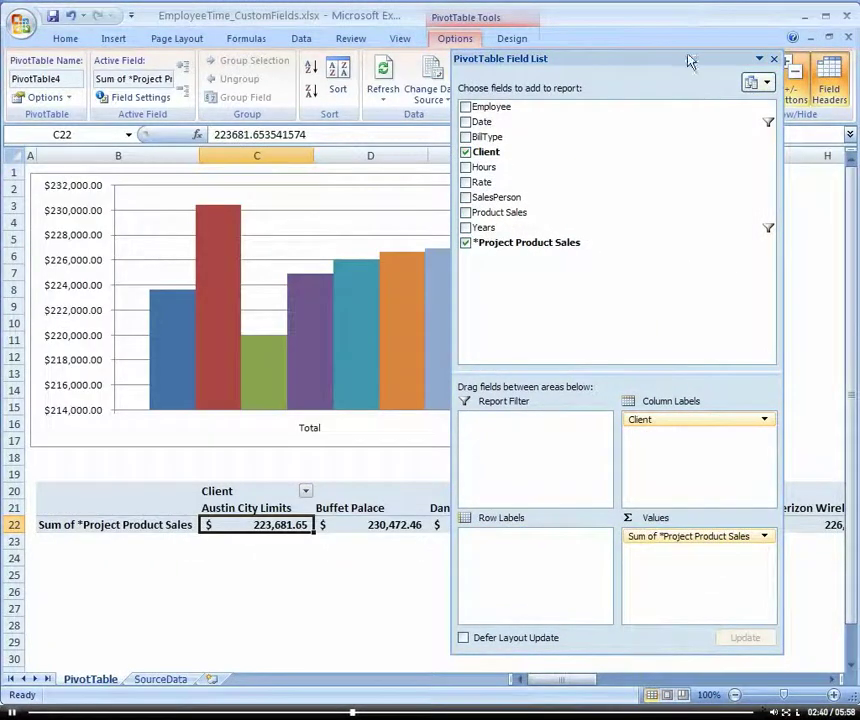
drag(689, 61, 859, 62)
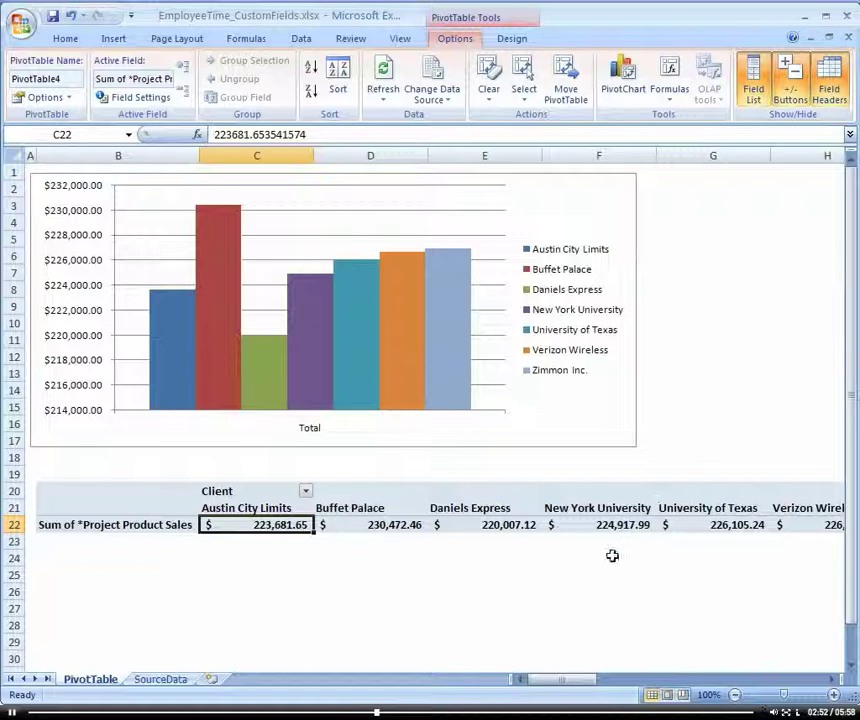
Insert a new blank worksheet and place it between the PivotTable and SourceData sheets.
click(15, 158)
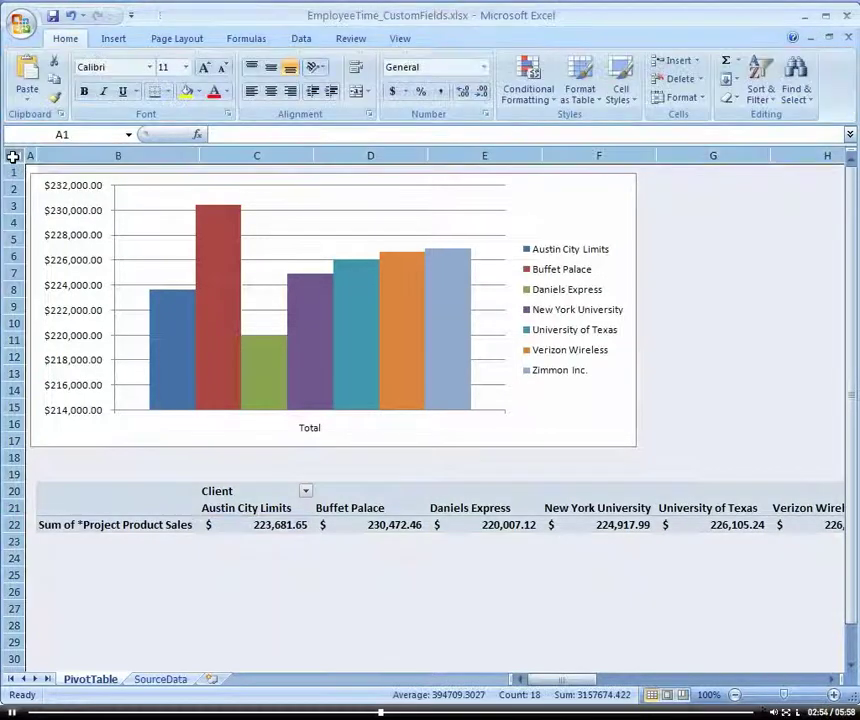
right_click(100, 681)
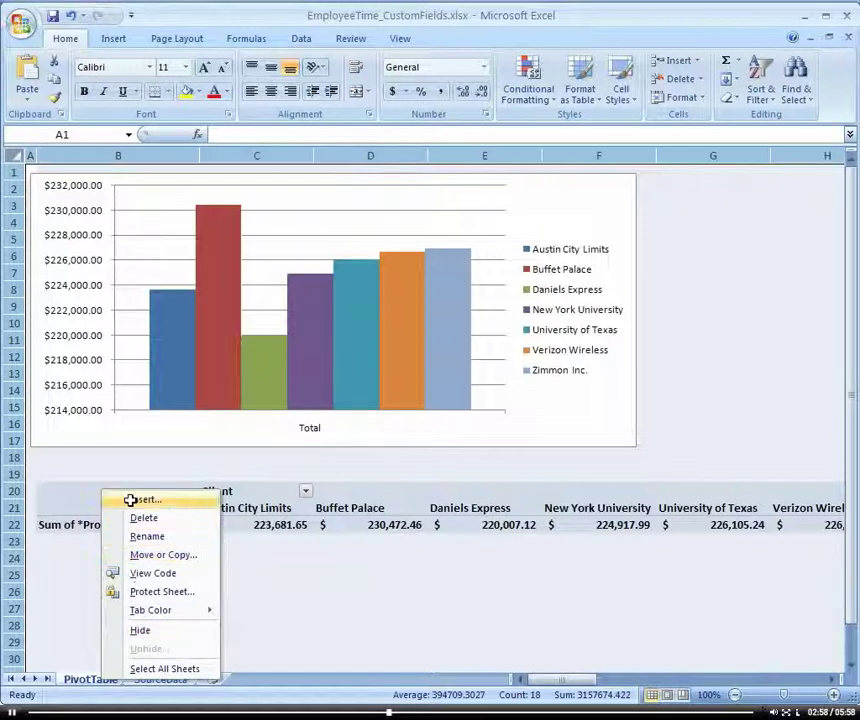
click(132, 499)
click(378, 631)
drag(118, 681, 74, 680)
Rename the new worksheet Sheet1 as ProjectedSales.
click(148, 681)
right_click(148, 683)
click(212, 537)
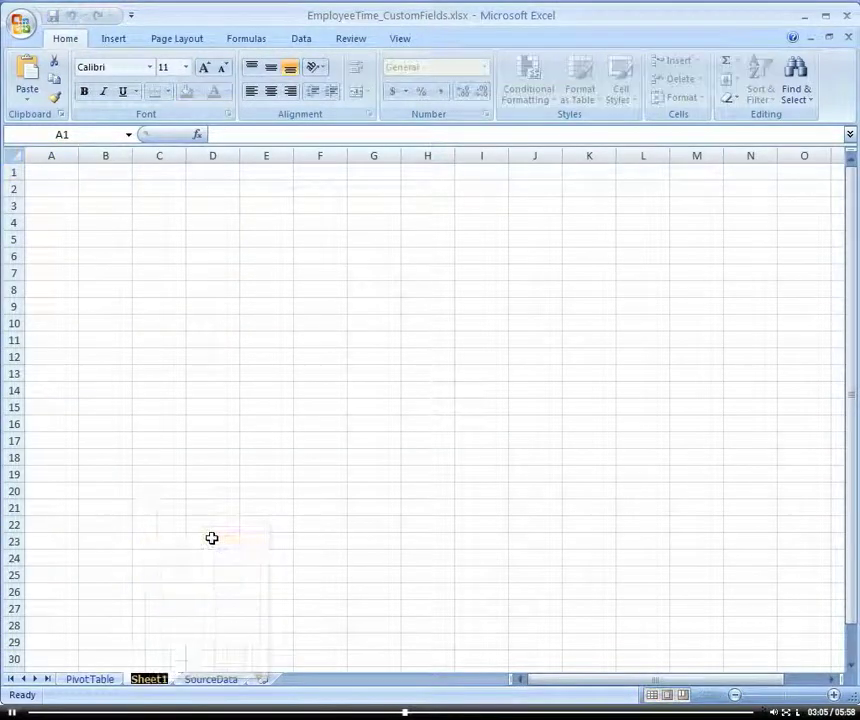
text(Project)
key(Return)
text(edSales)
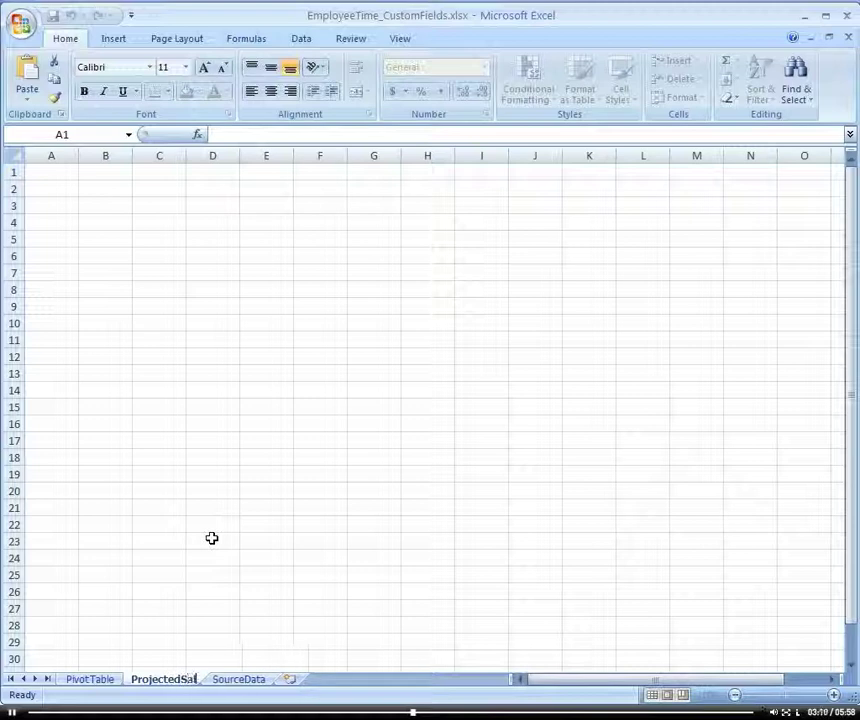
Rename the PivotTable worksheet as CurrentSales.
click(88, 681)
right_click(88, 681)
click(148, 540)
text(Cul)
text(rrentSales)
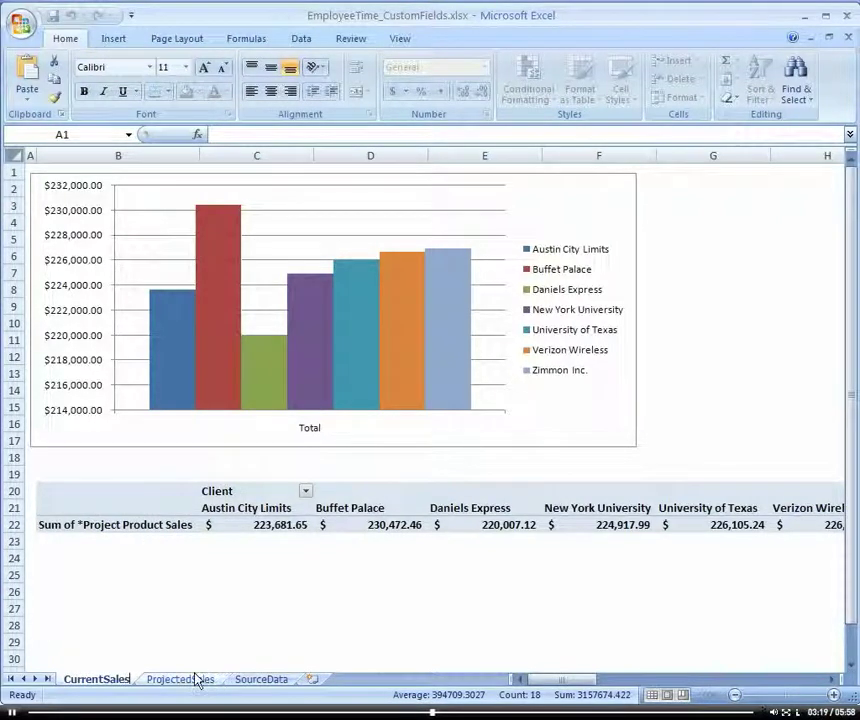
click(196, 679)
Copy the entire contents of the CurrentSales sheet, including its chart, into the ProjectedSales sheet.
click(102, 680)
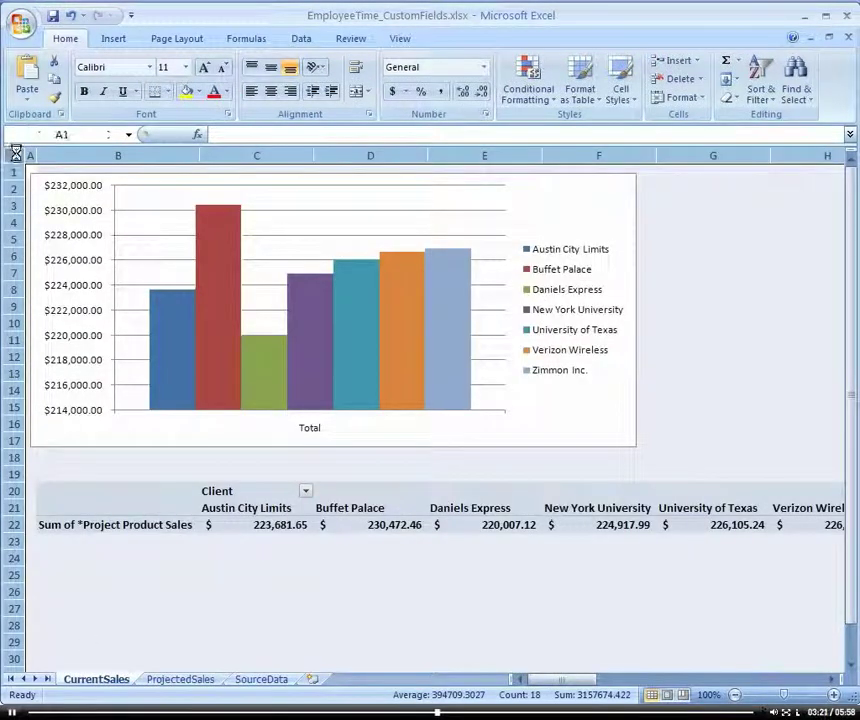
key(ctrl+c)
click(182, 679)
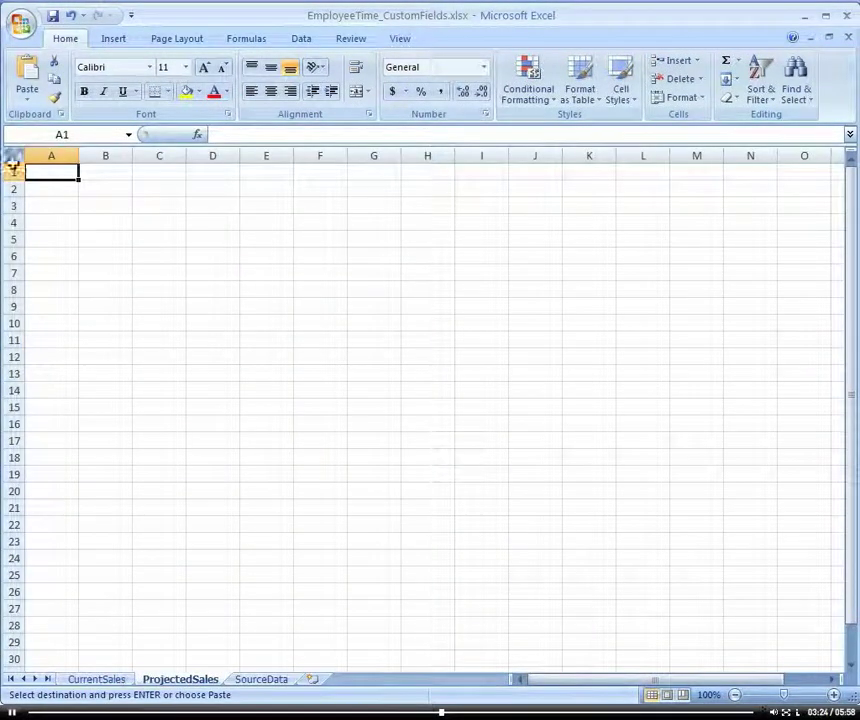
click(14, 155)
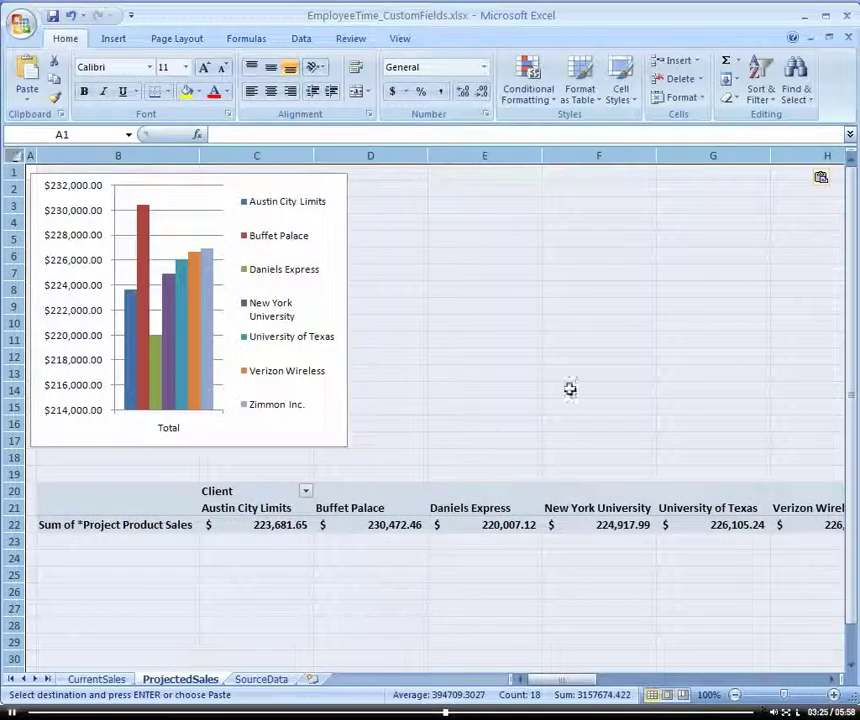
click(587, 365)
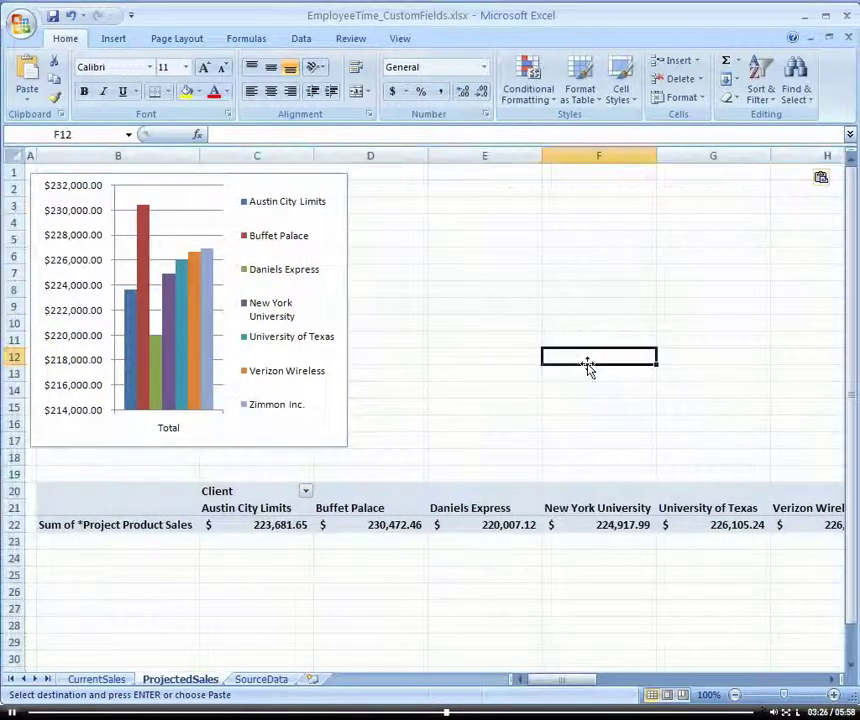
On the CurrentSales sheet, replace *Project Product Sales with Product Sales as the pivot table's value field.
click(96, 679)
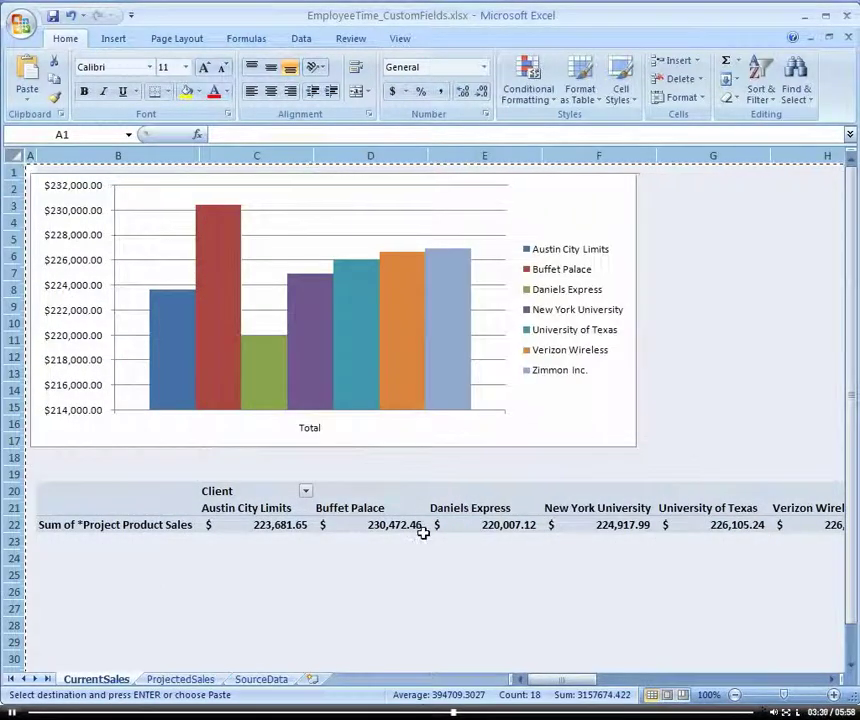
click(288, 522)
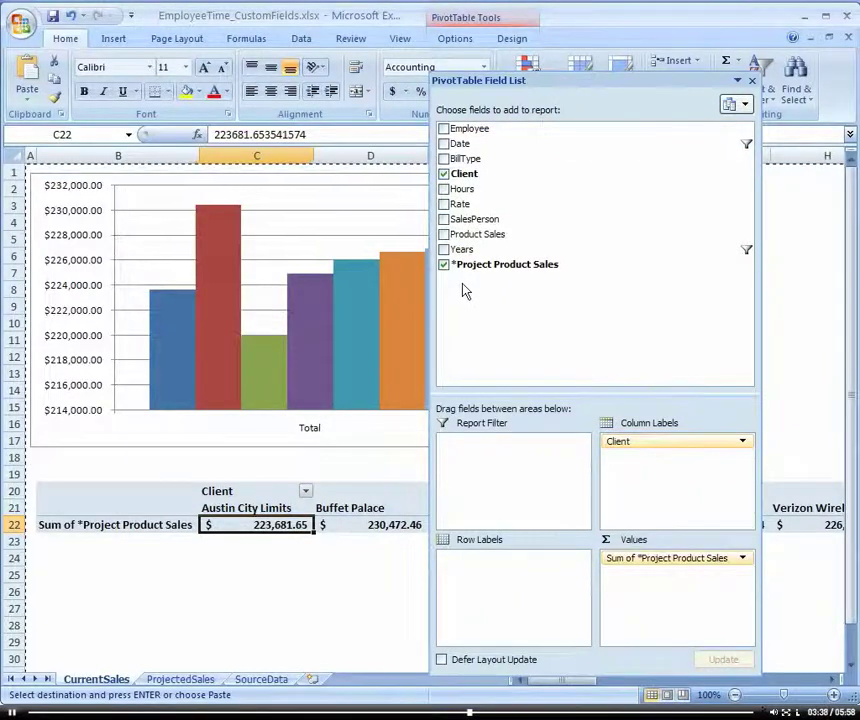
click(443, 234)
click(443, 264)
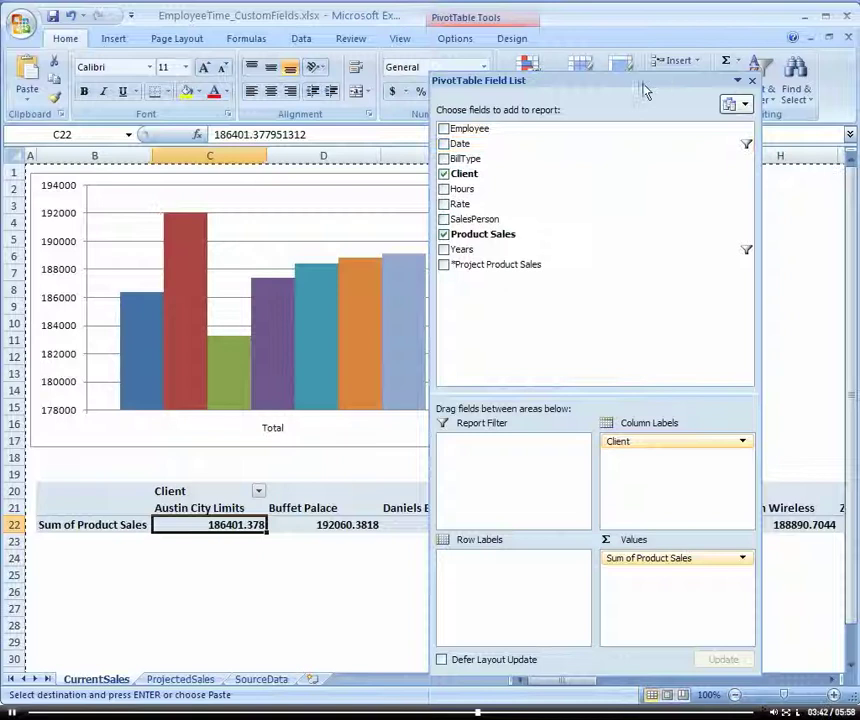
Close the PivotTable field list and compare the client sales figures on the CurrentSales and ProjectedSales sheets.
click(752, 80)
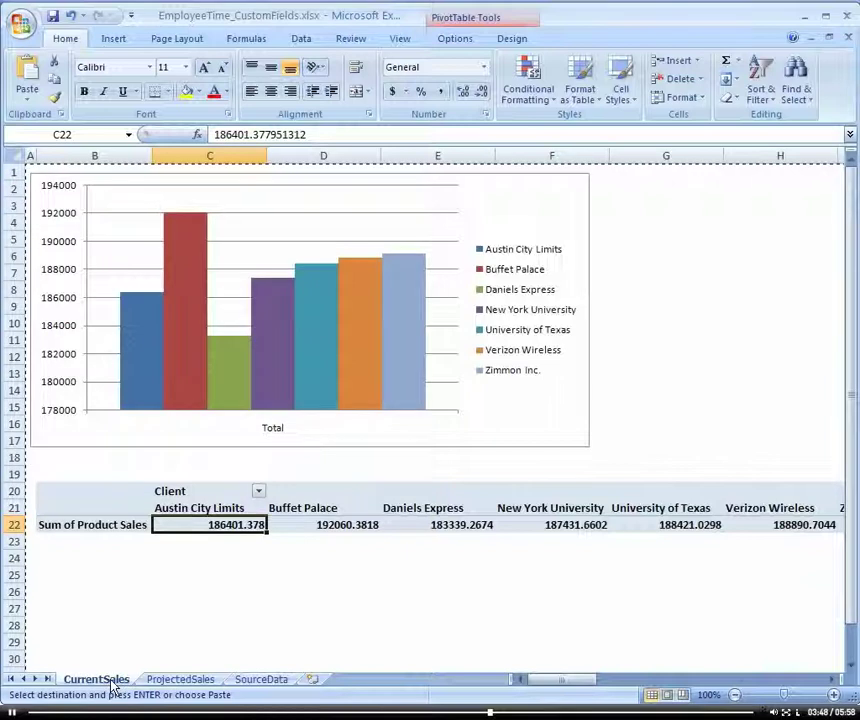
click(160, 680)
click(355, 637)
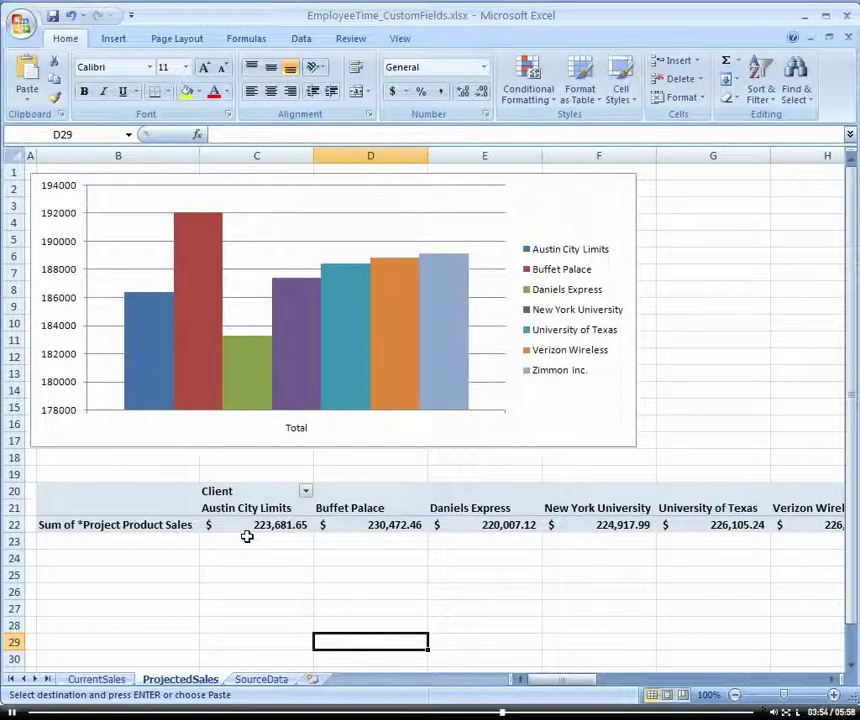
click(118, 681)
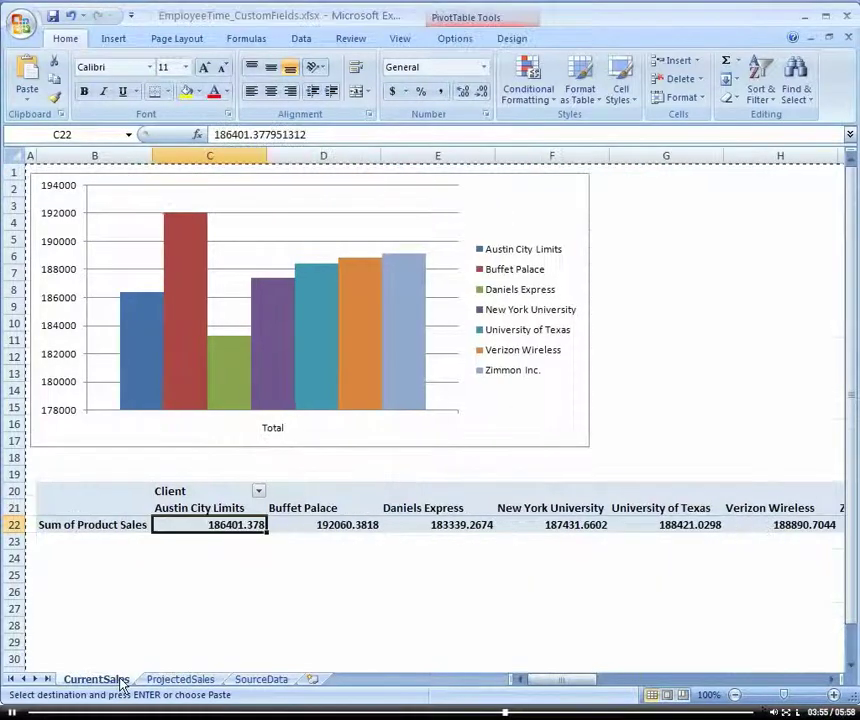
click(176, 680)
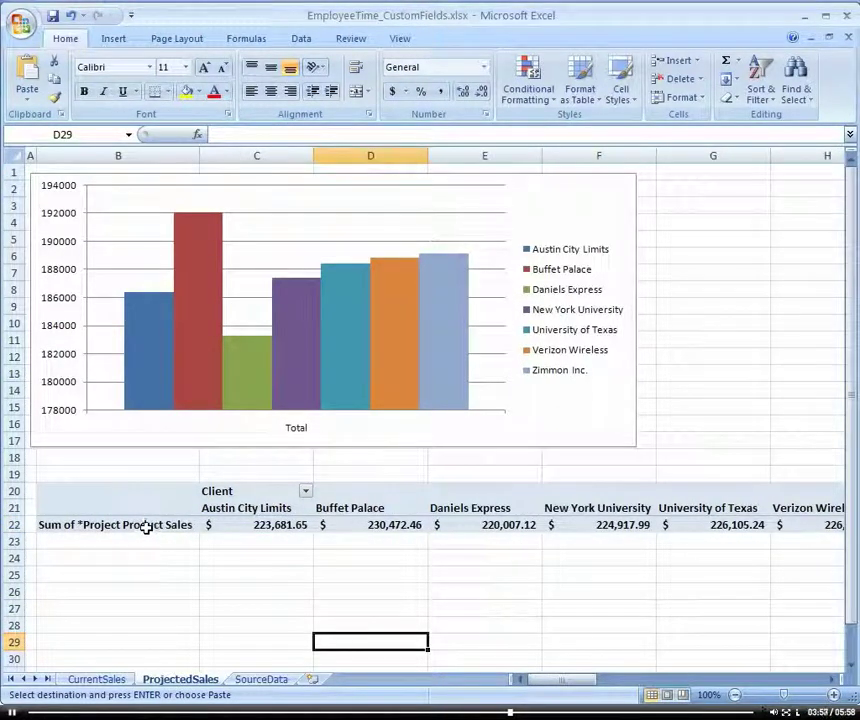
click(117, 681)
click(170, 680)
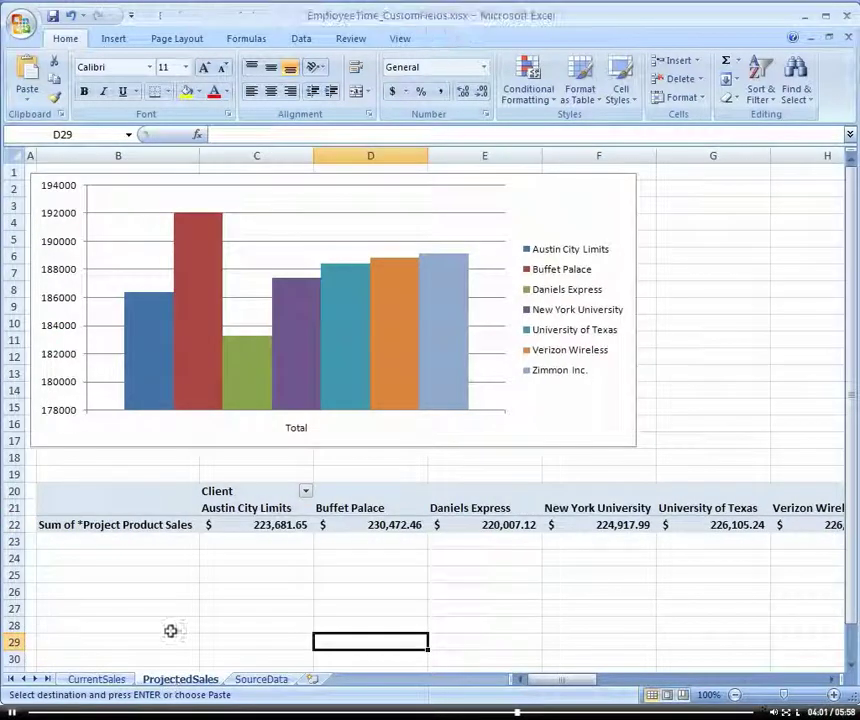
Add a calculated field named *Projected Product Sales with the formula =1.2 *'Product Sales' to the ProjectedSales pivot table, based on *Project Product Sales.
click(138, 528)
right_click(139, 531)
click(96, 522)
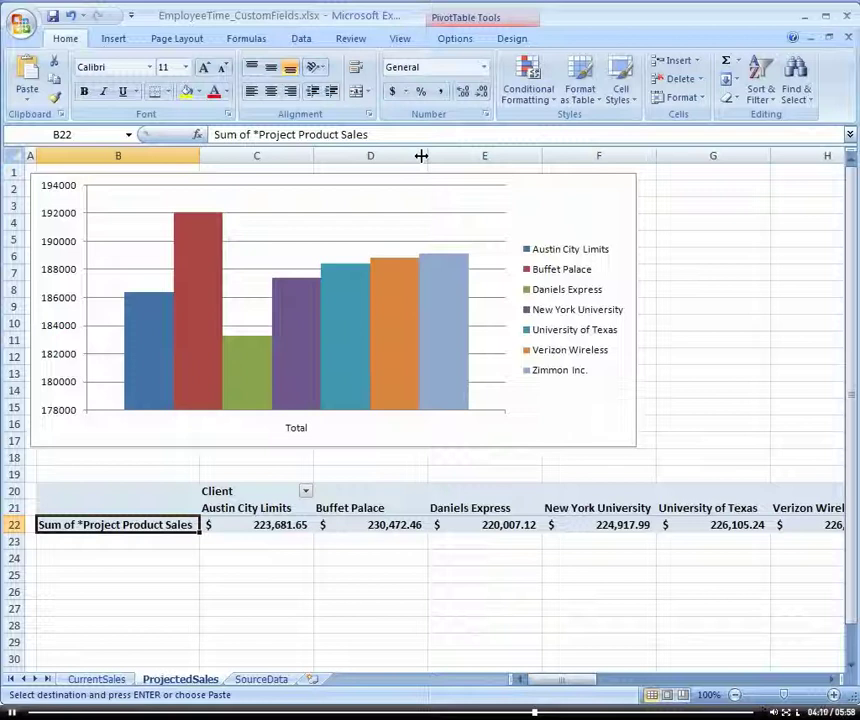
click(455, 40)
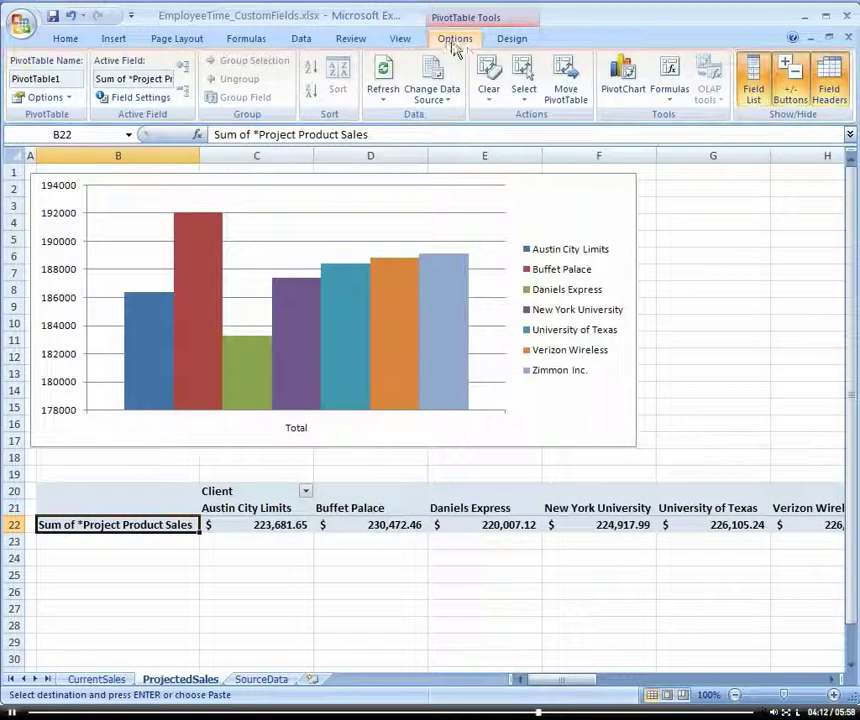
click(668, 96)
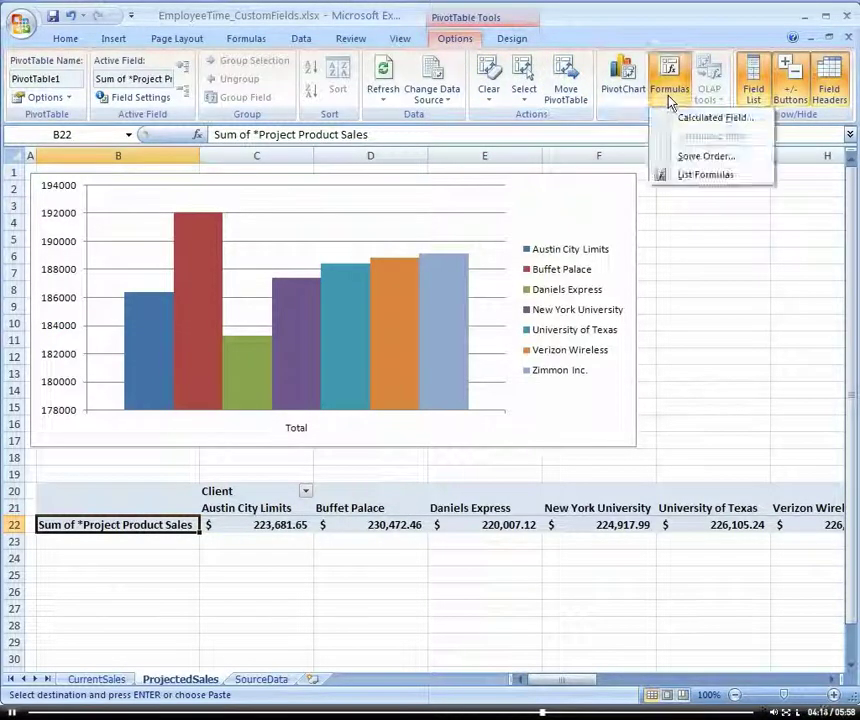
click(674, 117)
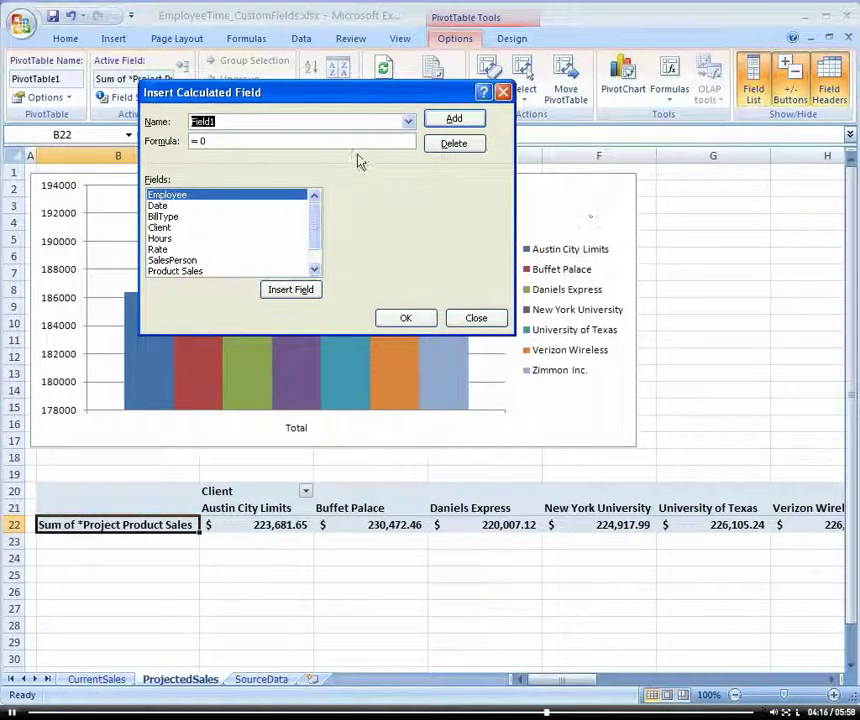
click(408, 121)
click(402, 135)
click(224, 121)
text(ed Product Sales)
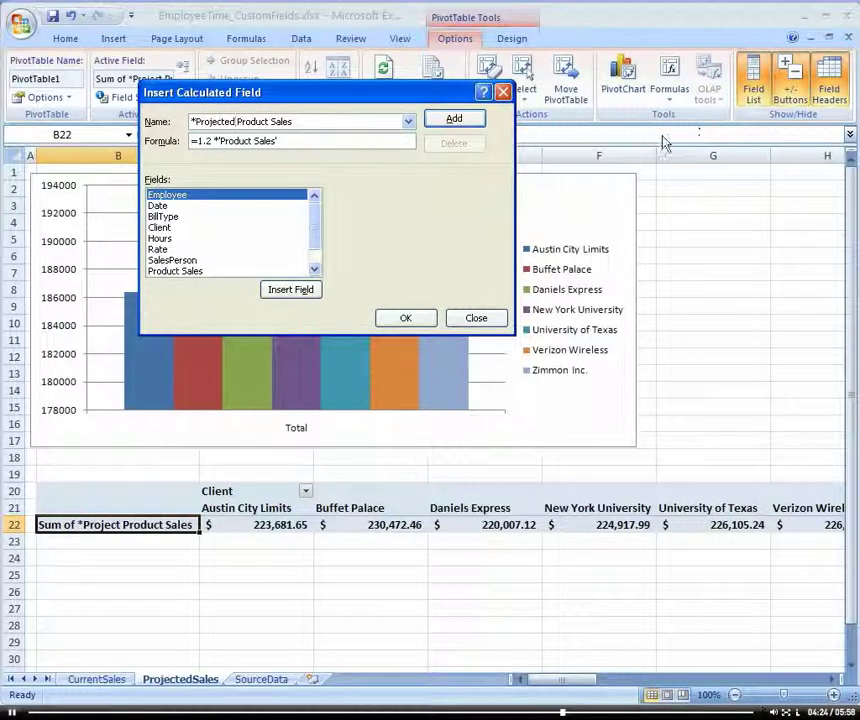
click(406, 316)
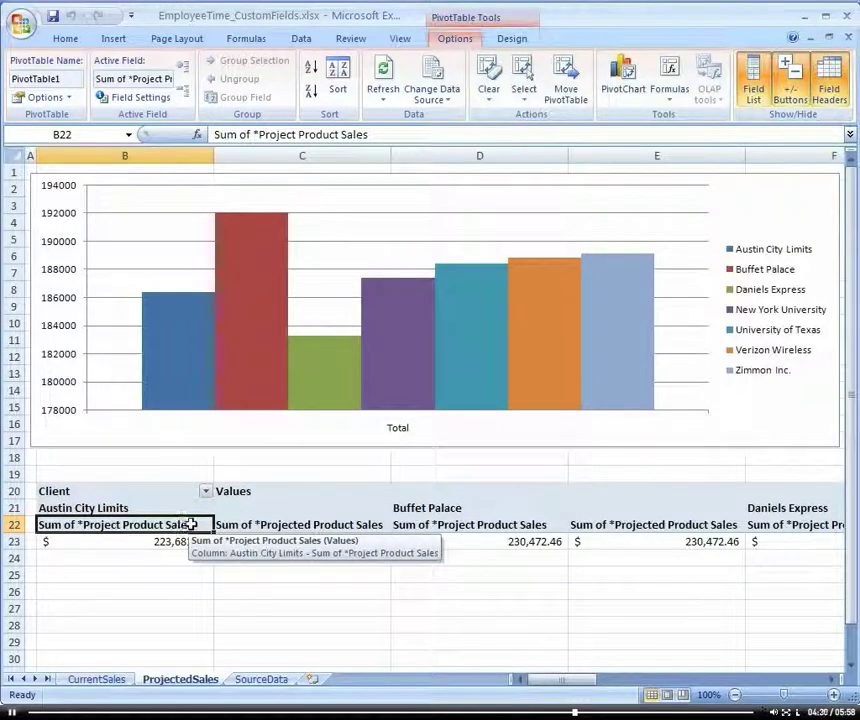
Delete the misnamed calculated field *Project Product Sales from the pivot table.
click(670, 98)
click(690, 119)
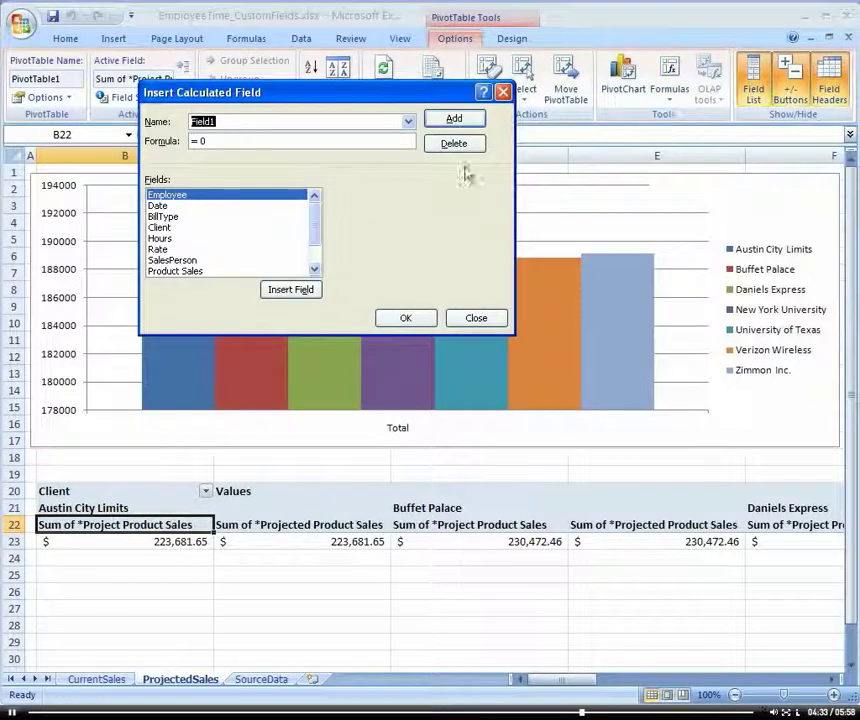
click(408, 123)
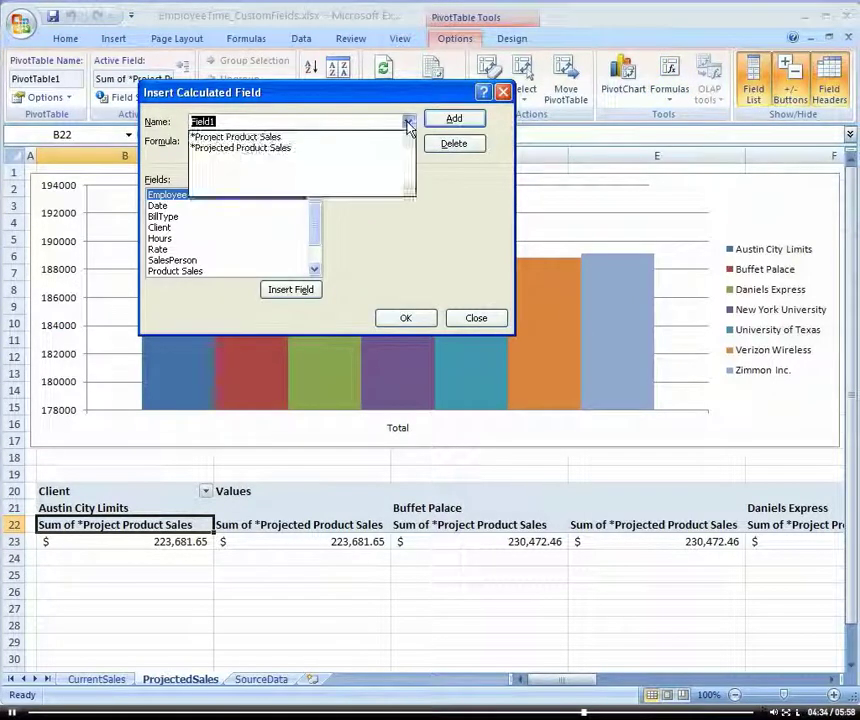
click(302, 138)
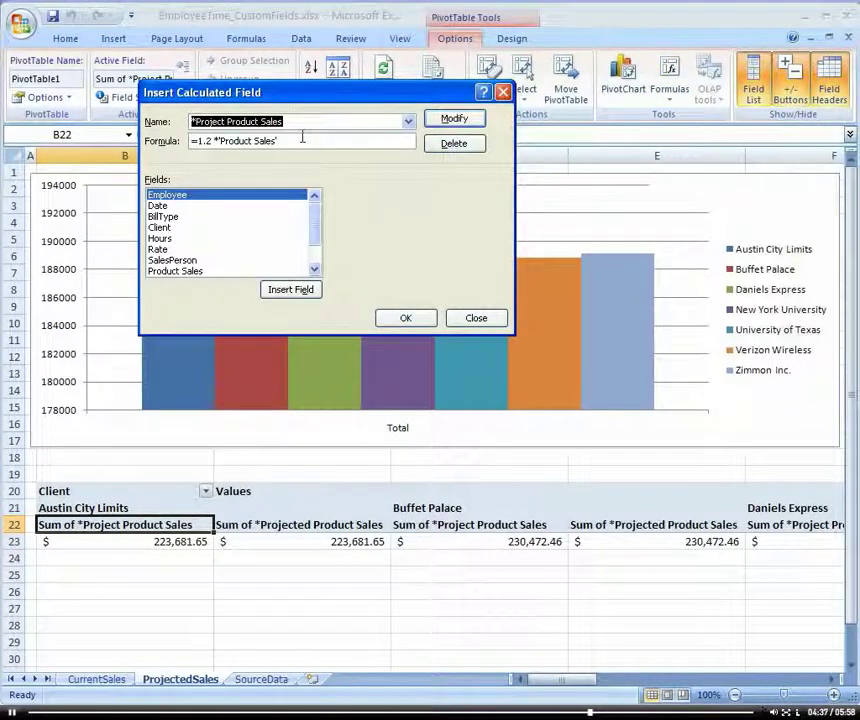
click(456, 145)
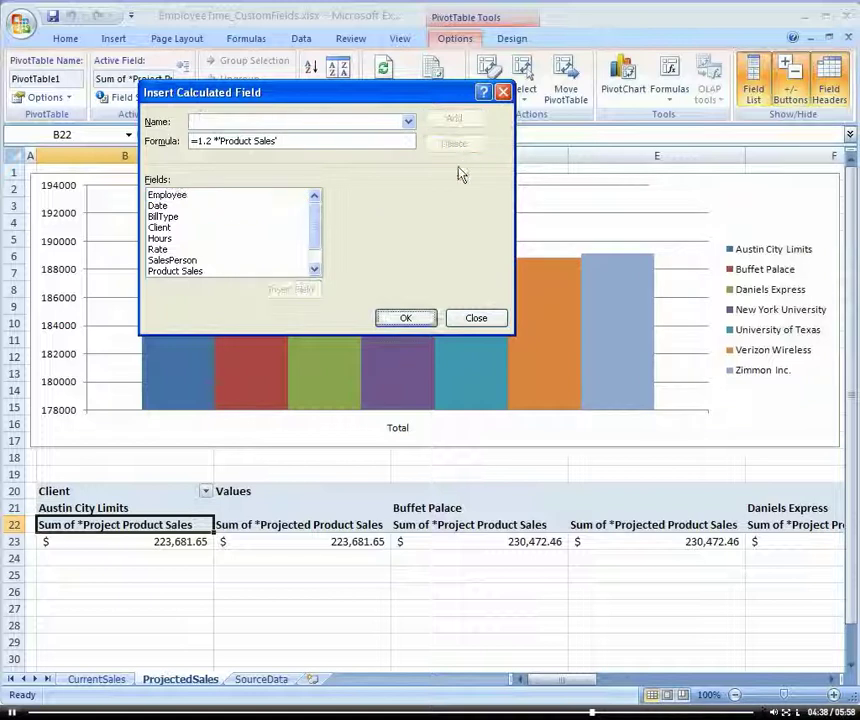
click(406, 318)
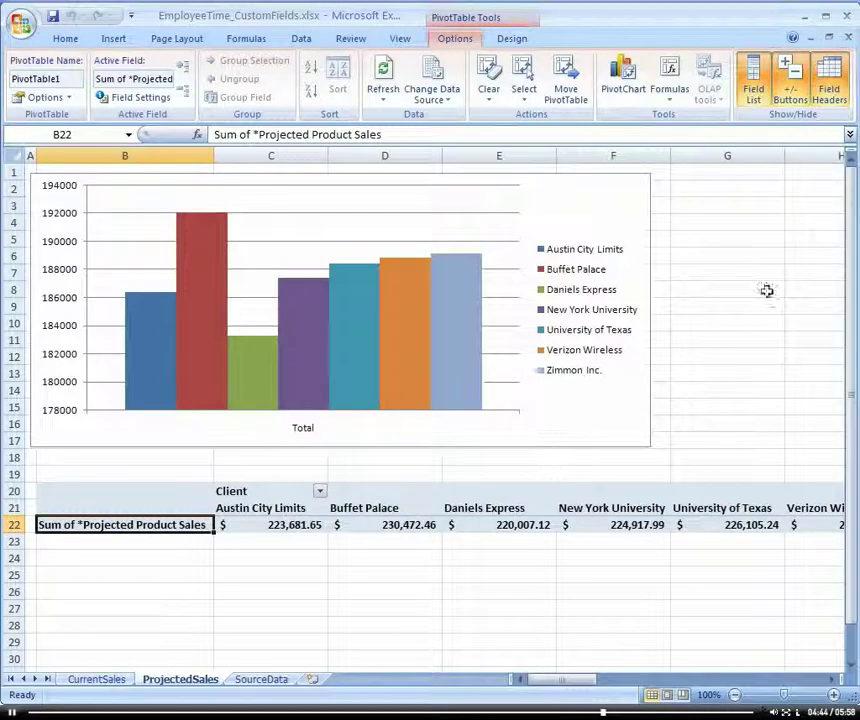
Hide the gridlines on the ProjectedSales sheet.
click(701, 218)
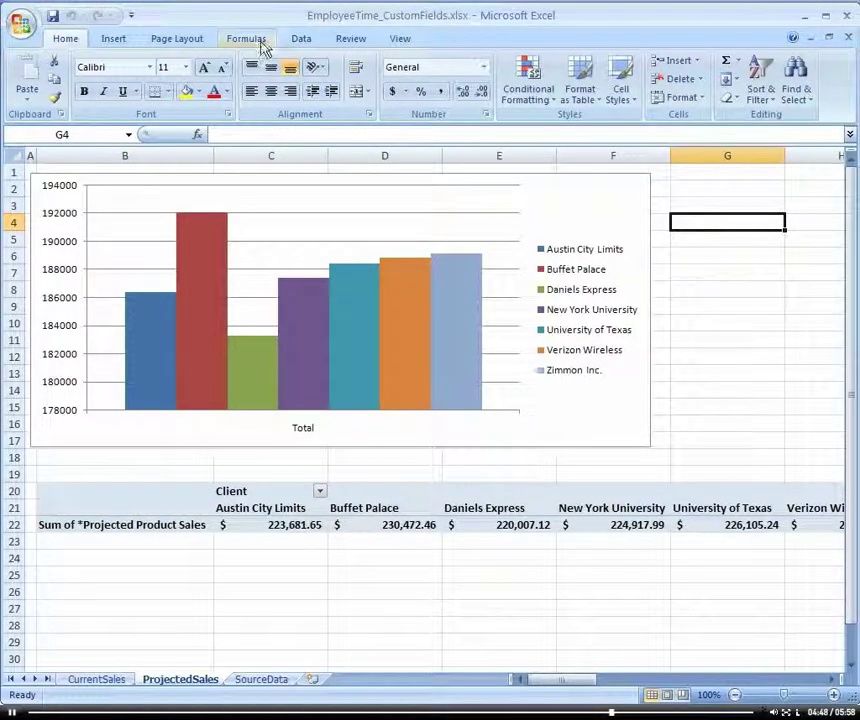
click(178, 46)
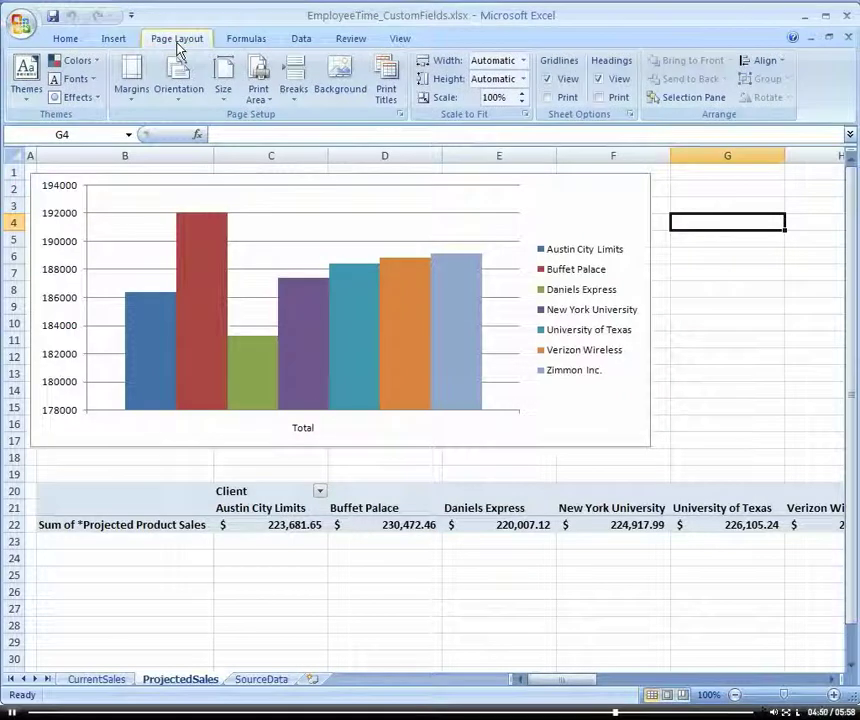
click(66, 42)
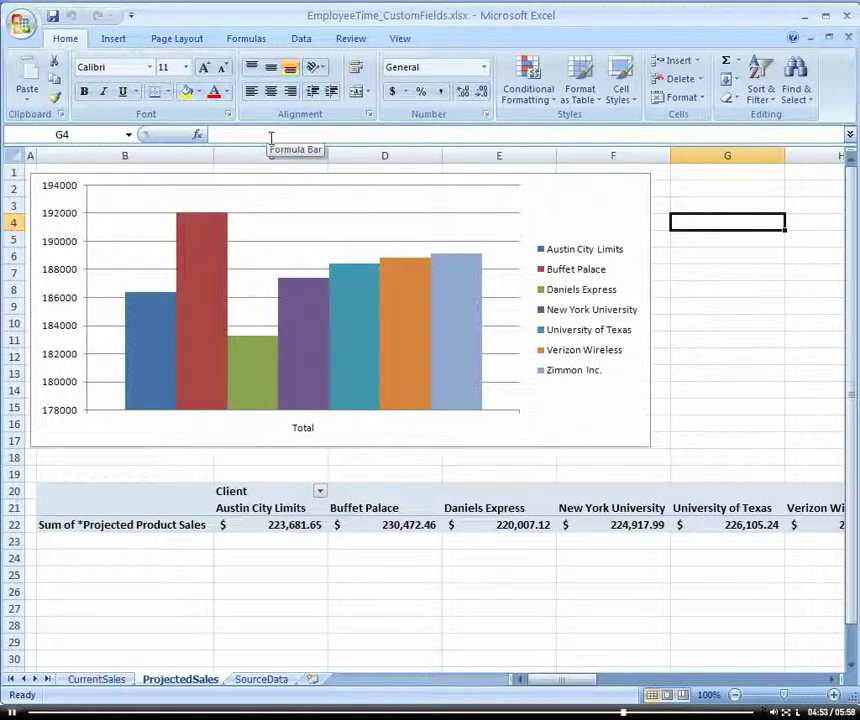
click(166, 42)
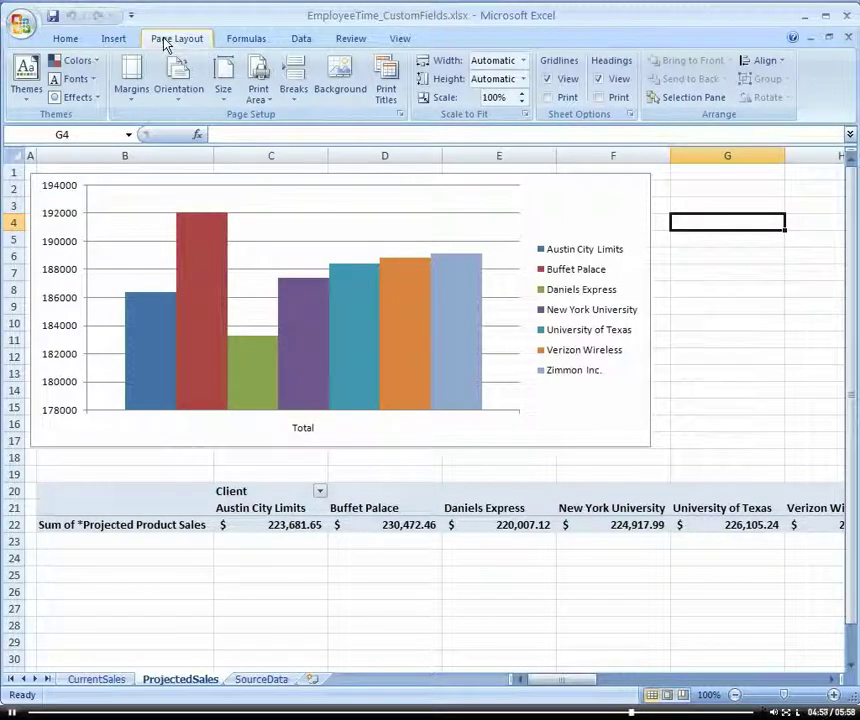
click(547, 79)
click(733, 293)
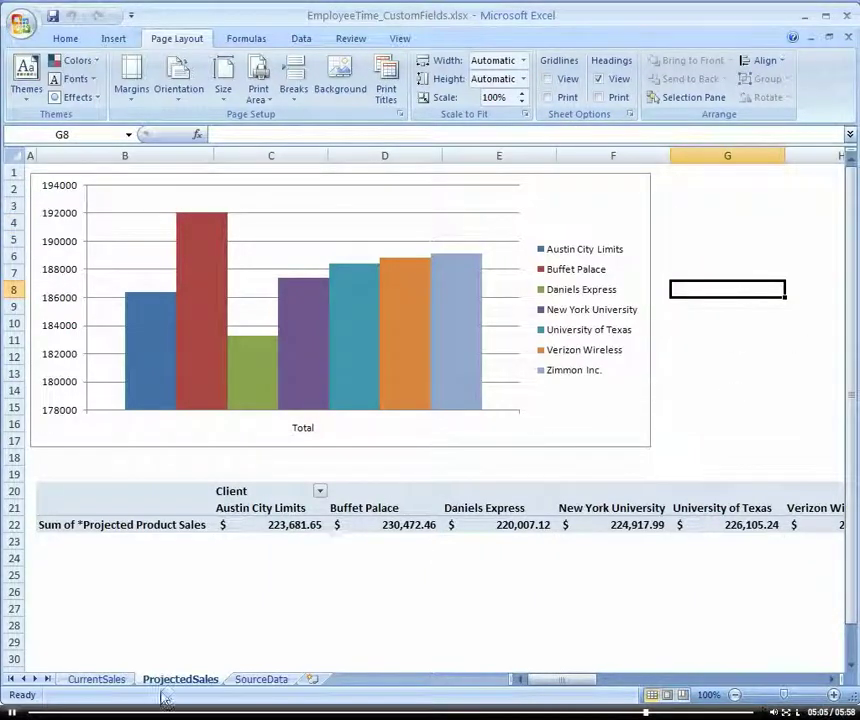
Copy the chart from the ProjectedSales sheet and paste it into the empty area beside the chart on the CurrentSales sheet.
click(117, 683)
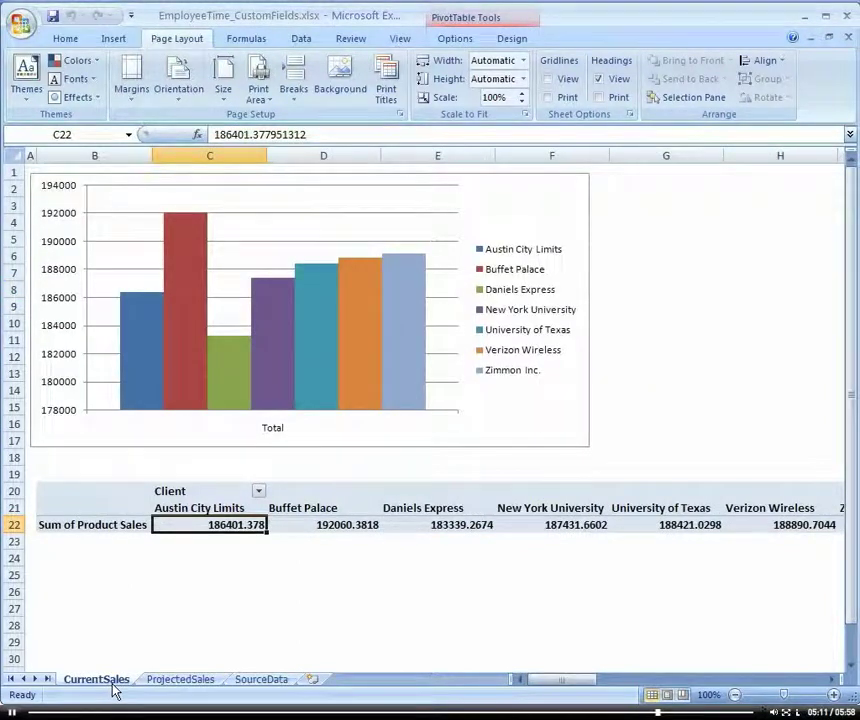
click(158, 686)
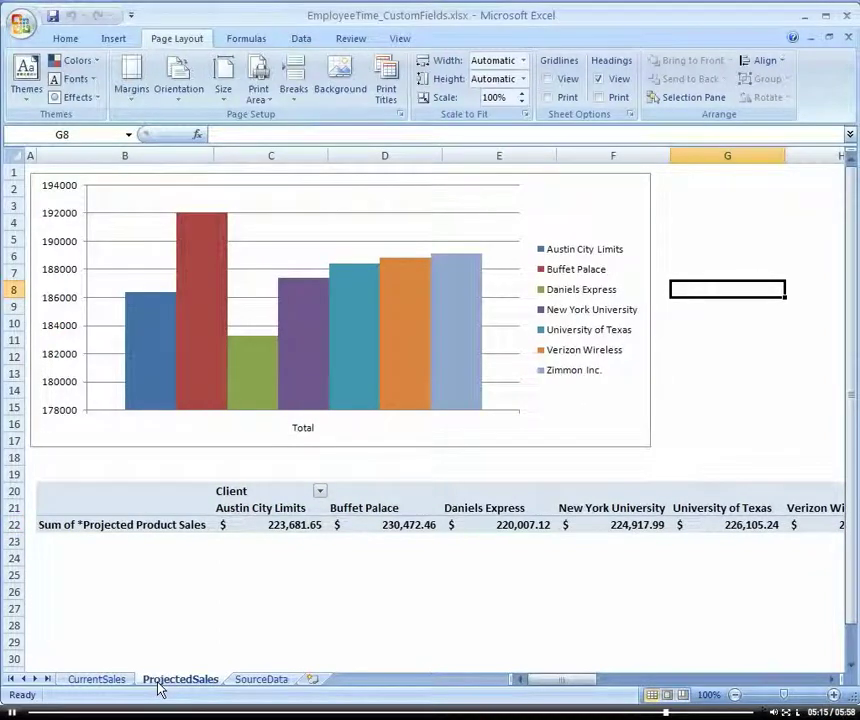
click(122, 685)
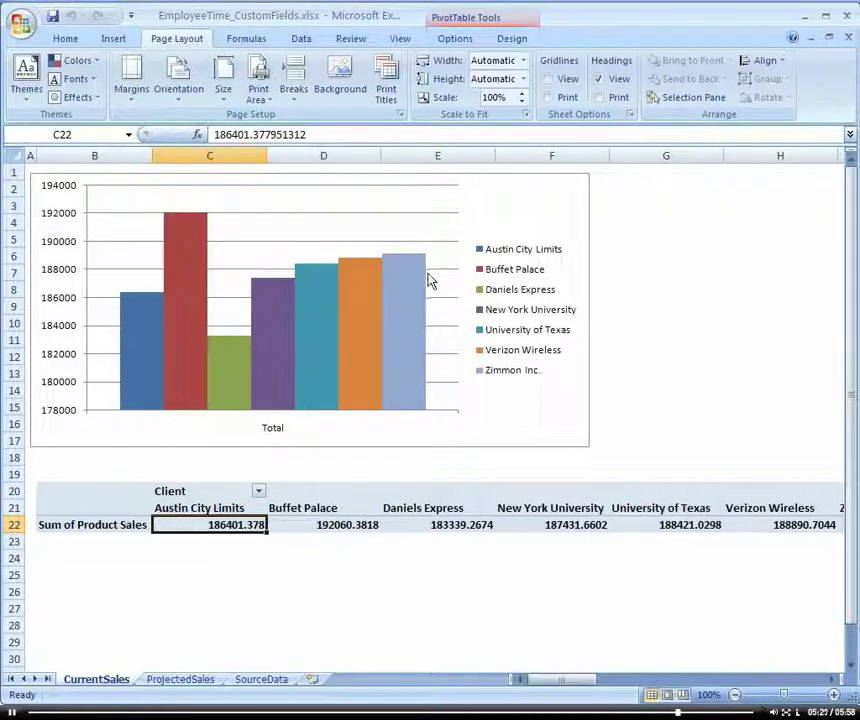
click(200, 681)
click(599, 418)
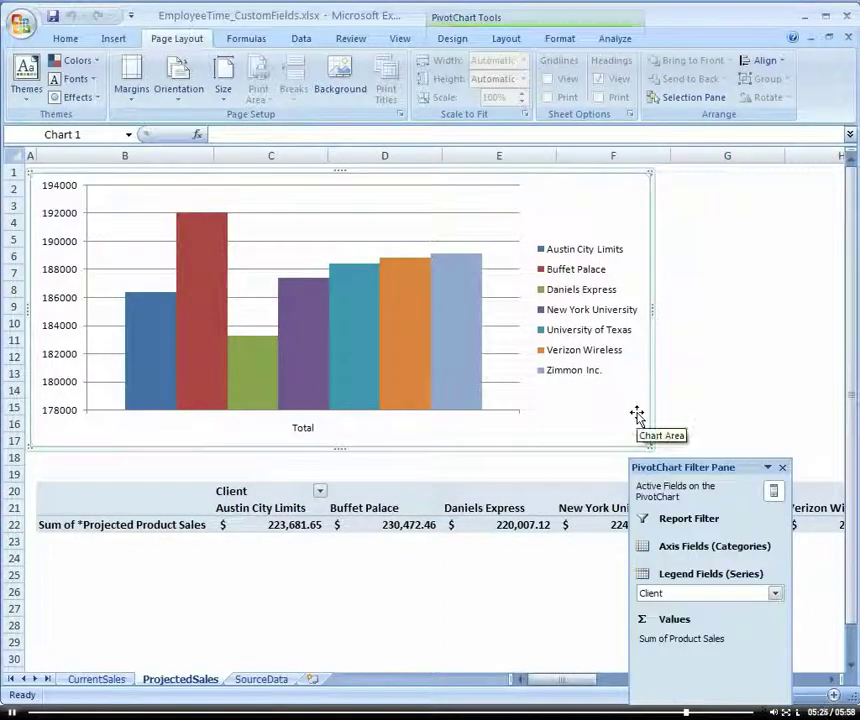
click(96, 680)
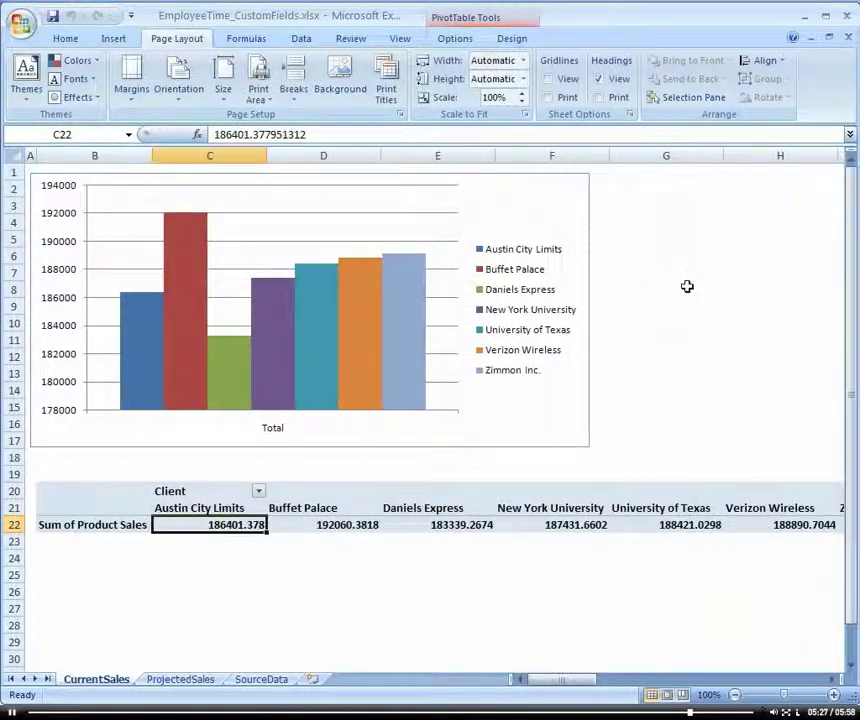
click(687, 288)
click(628, 190)
key(ctrl+v)
Narrow the original CurrentSales chart to end near column D's right edge and move the pasted chart directly beside it, level with its top.
click(558, 440)
drag(589, 447, 425, 448)
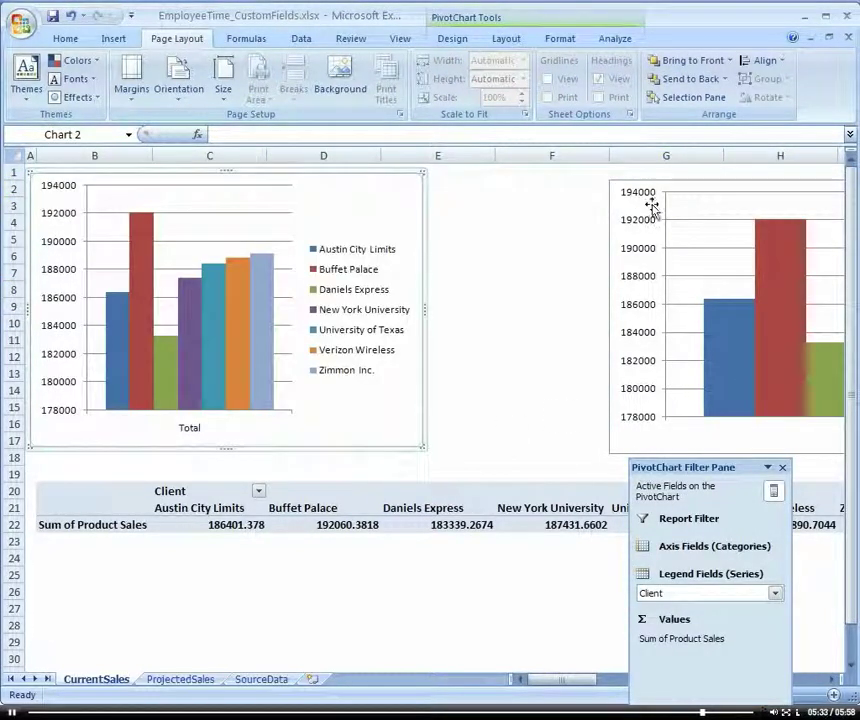
drag(651, 205, 476, 196)
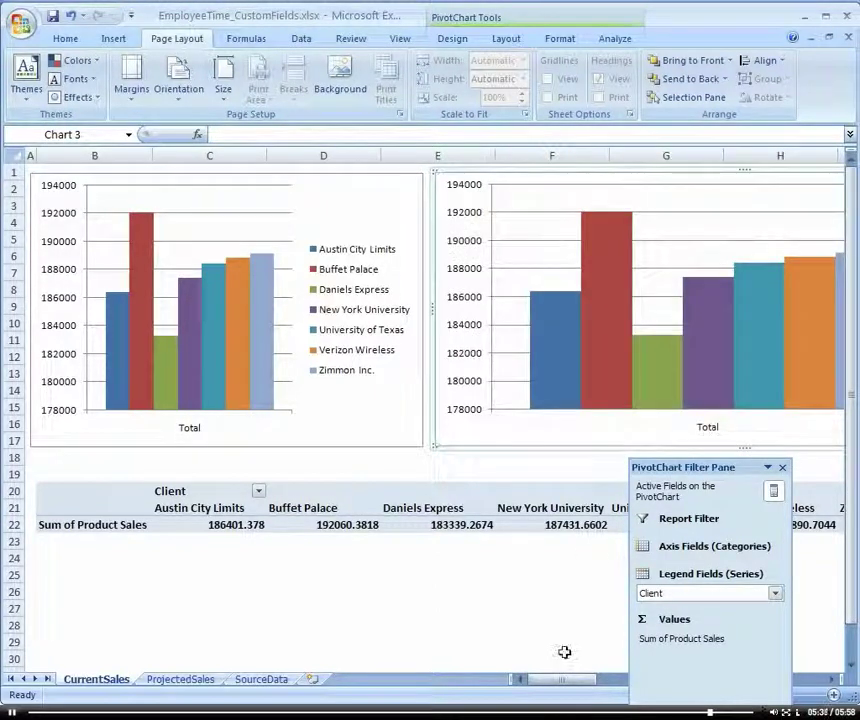
Narrow the pasted chart to span about columns E to H, roughly matching the first chart's size, and deselect it.
drag(572, 684, 648, 691)
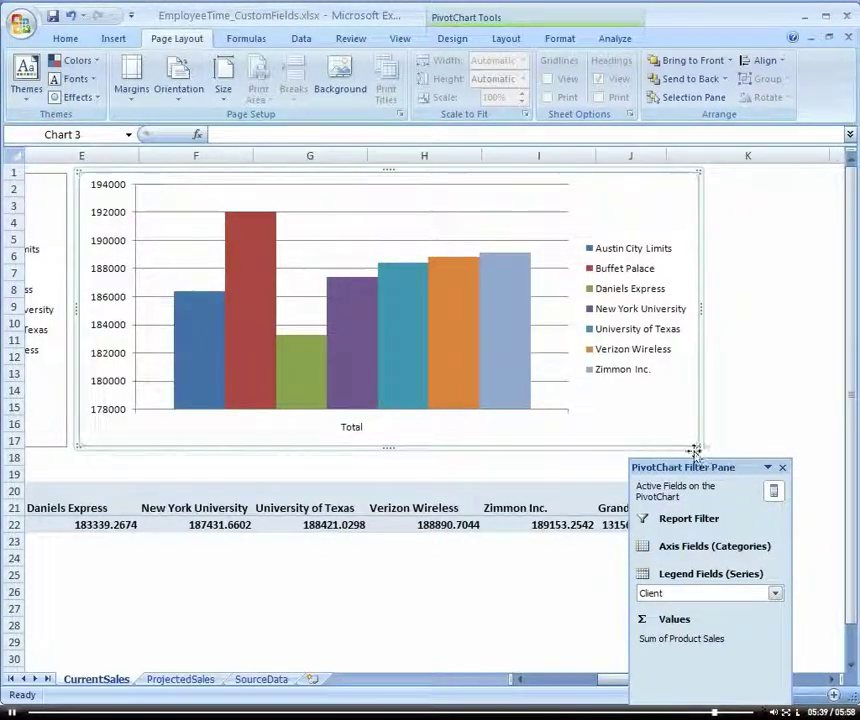
drag(695, 452, 413, 450)
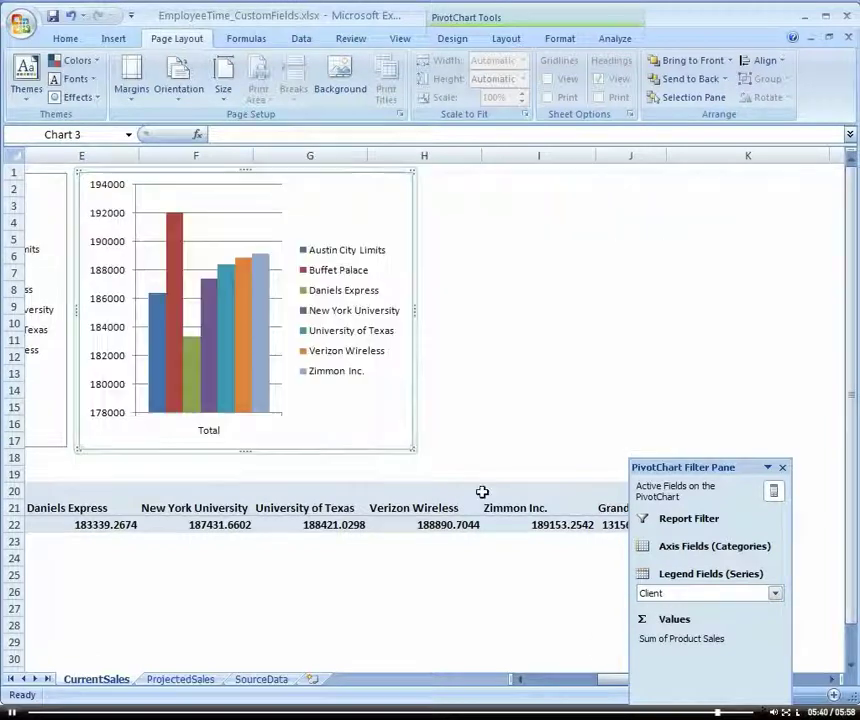
click(570, 682)
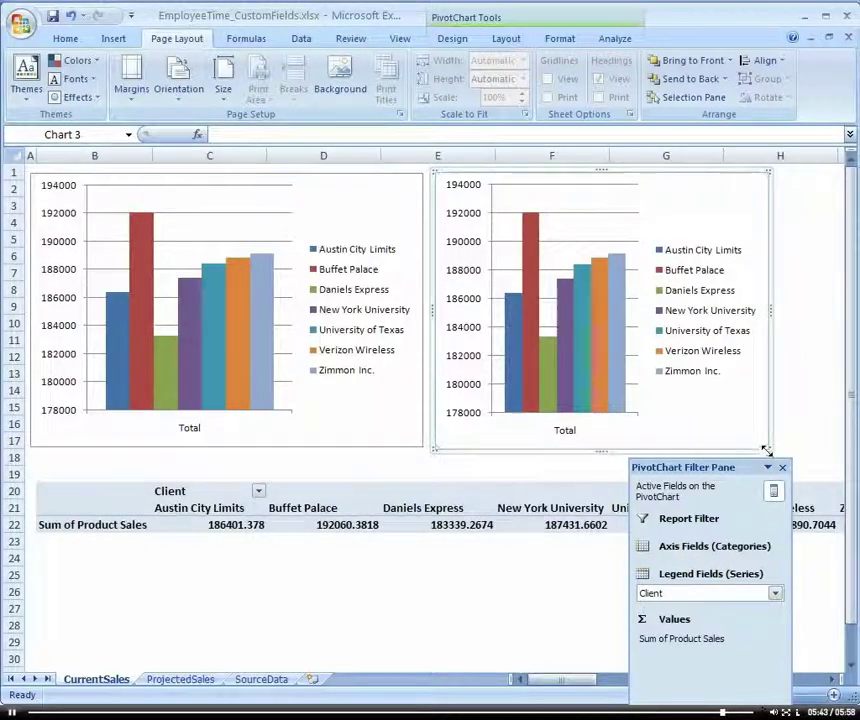
drag(766, 451, 806, 452)
click(420, 473)
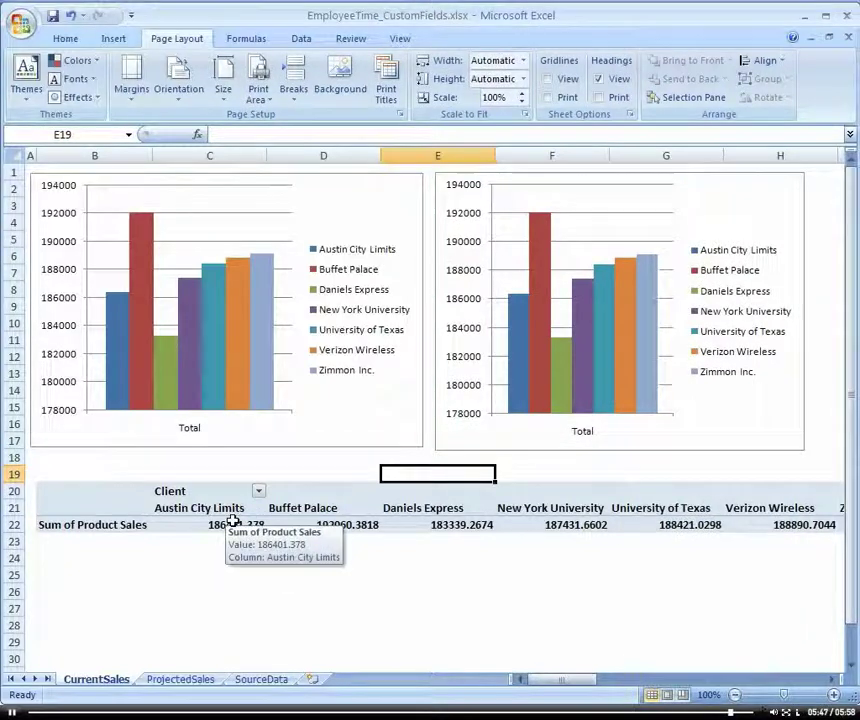